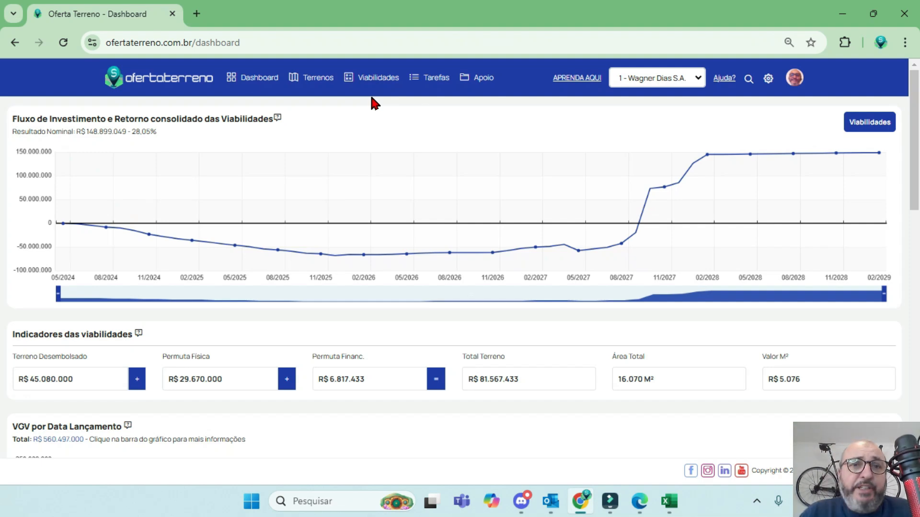
- Look through the dashboard's charts, indicators, pending tasks and land status, ending at the consolidated investment and return flow
scroll(266, 182, "down", 2)
scroll(265, 185, "up", 2)
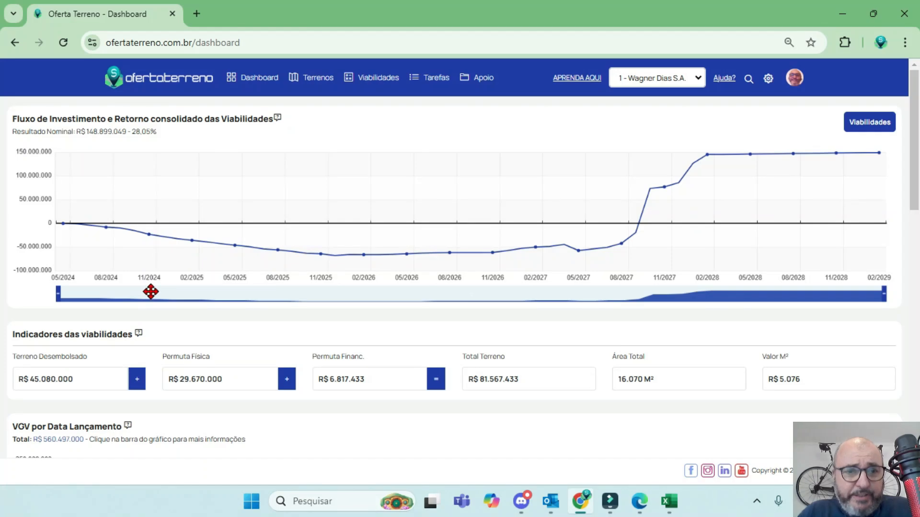
scroll(206, 301, "down", 9)
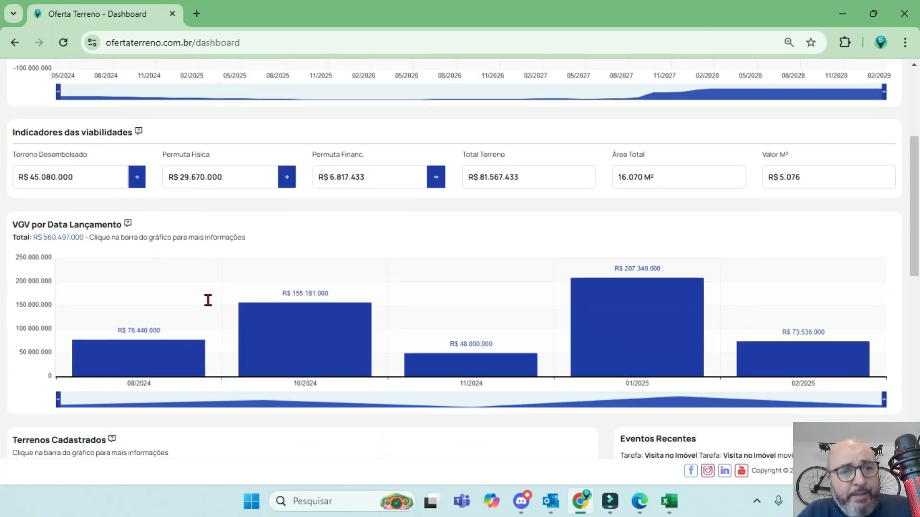
scroll(401, 375, "down", 1)
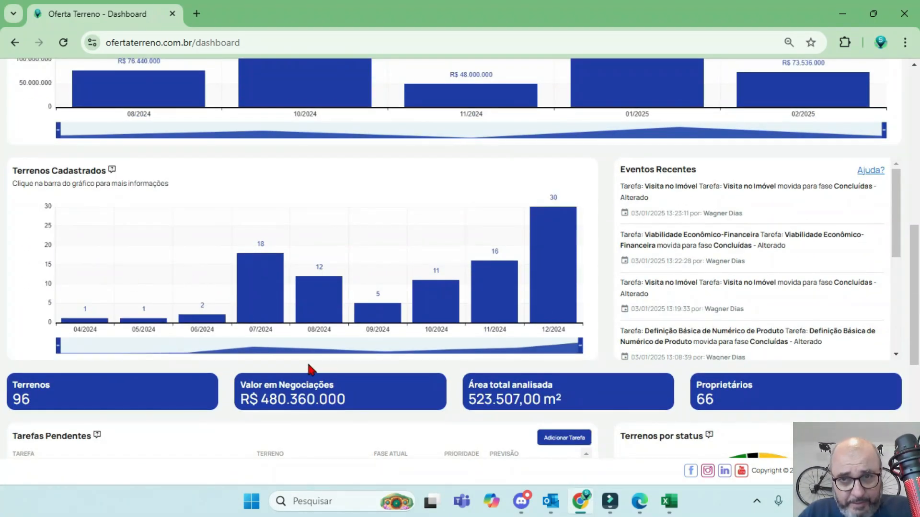
scroll(314, 364, "down", 2)
scroll(575, 316, "down", 2)
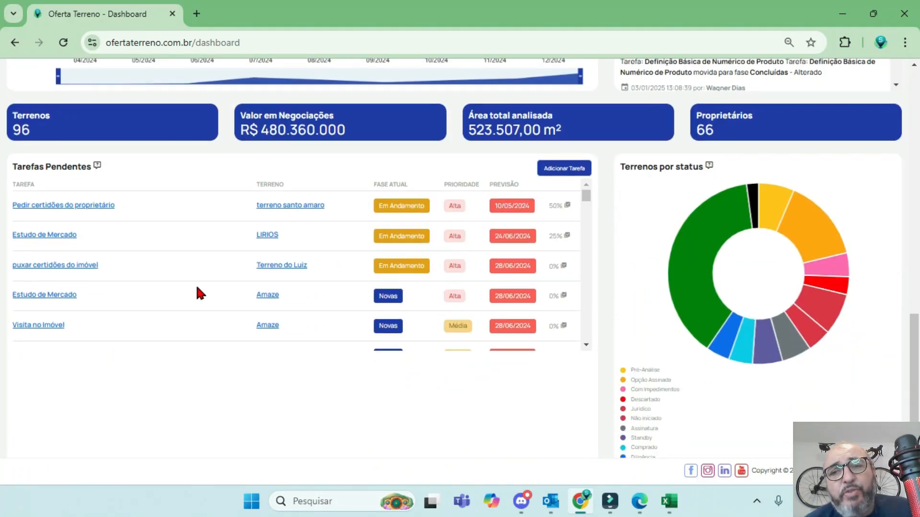
scroll(199, 294, "up", 14)
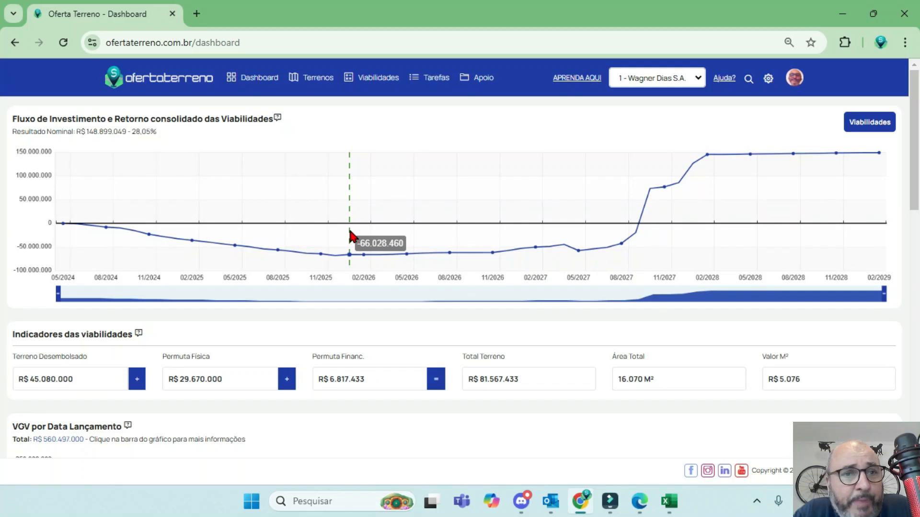
left_click_drag(13, 119, 278, 123)
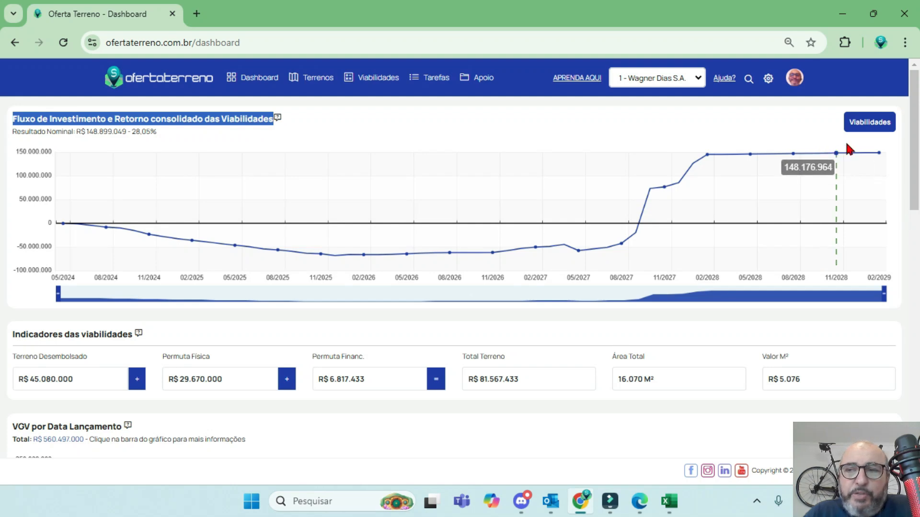
- Review the list of feasibilities that make up the consolidated investment and return flow, closing it when done
left_click(870, 126)
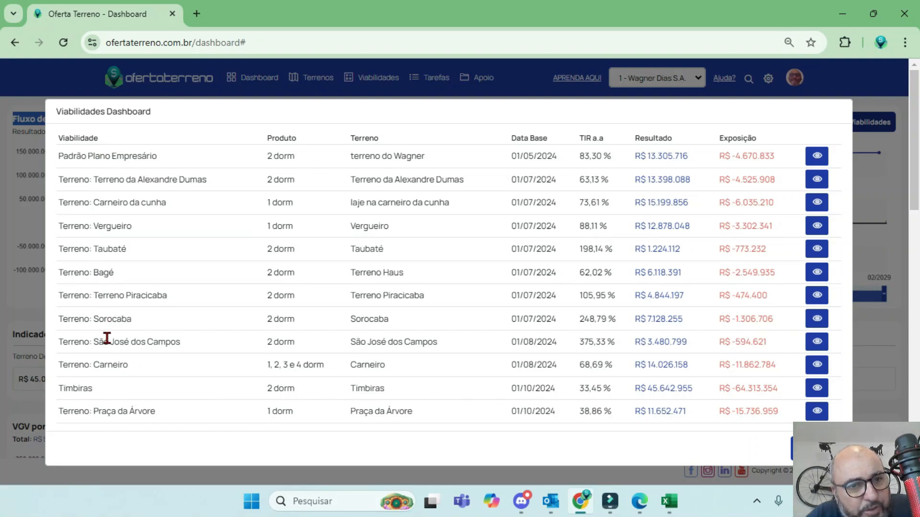
left_click(816, 449)
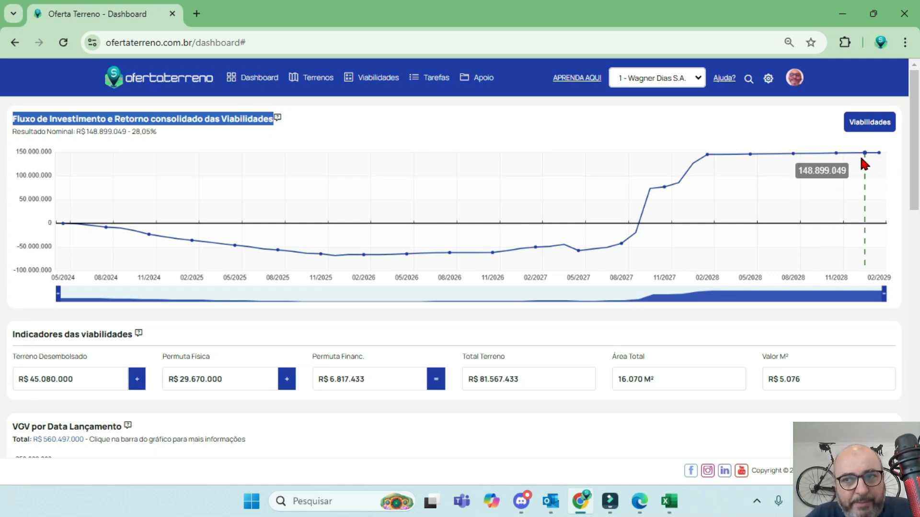
left_click(870, 126)
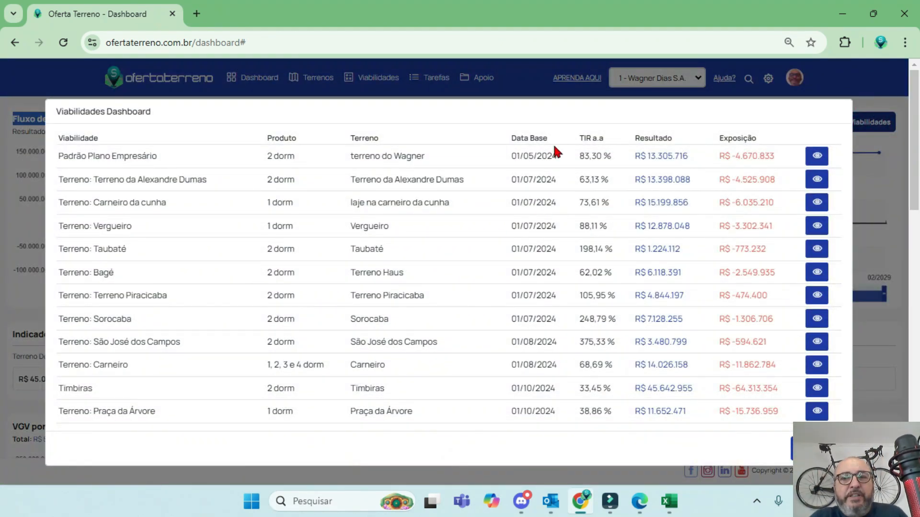
key("Escape")
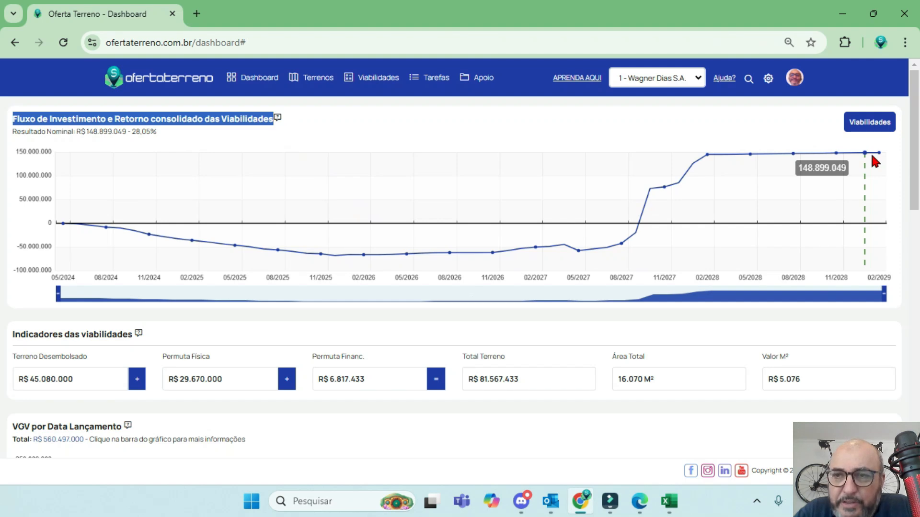
- Unstar the Padrão Plano Empresário feasibility so it is not presented on the dashboard, save it and return to the dashboard
left_click(883, 121)
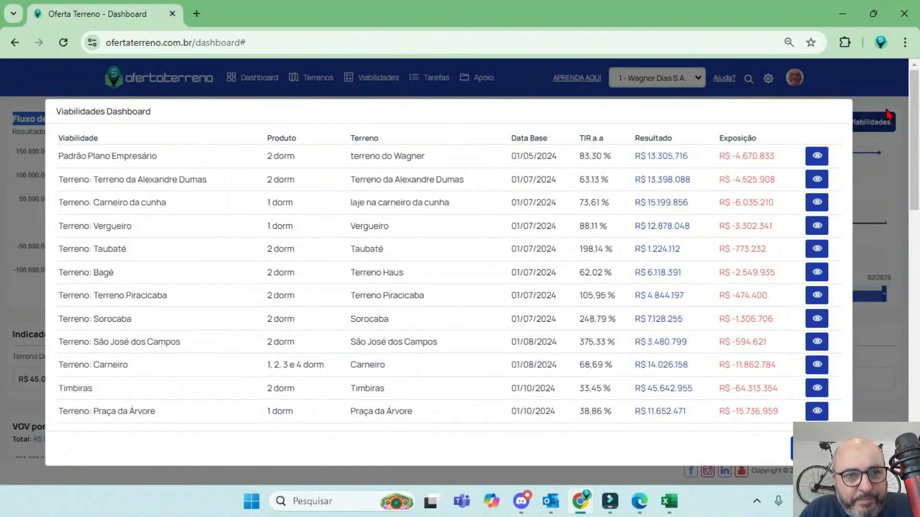
left_click(817, 156)
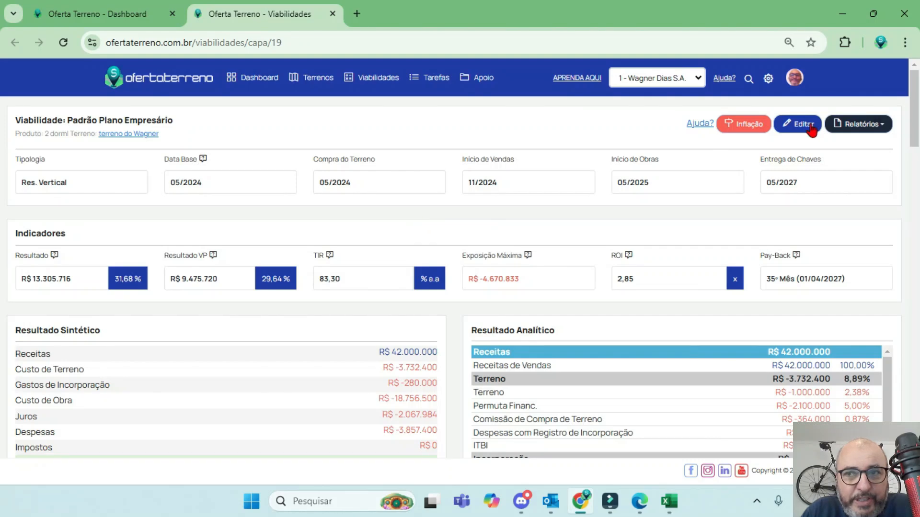
left_click(801, 128)
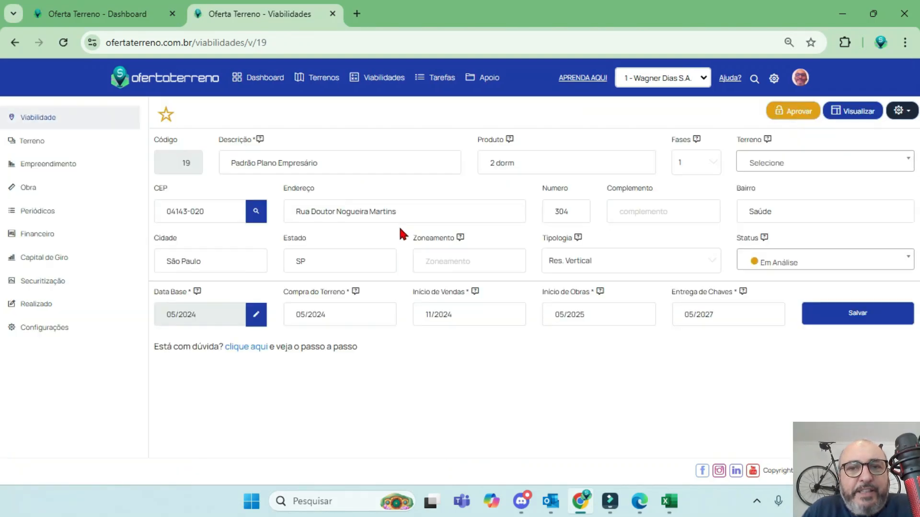
left_click(164, 118)
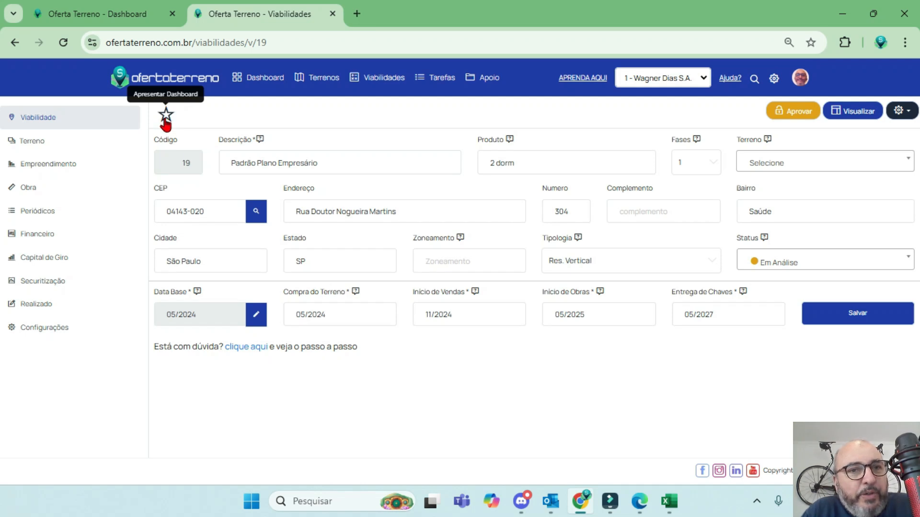
left_click(845, 318)
left_click(277, 80)
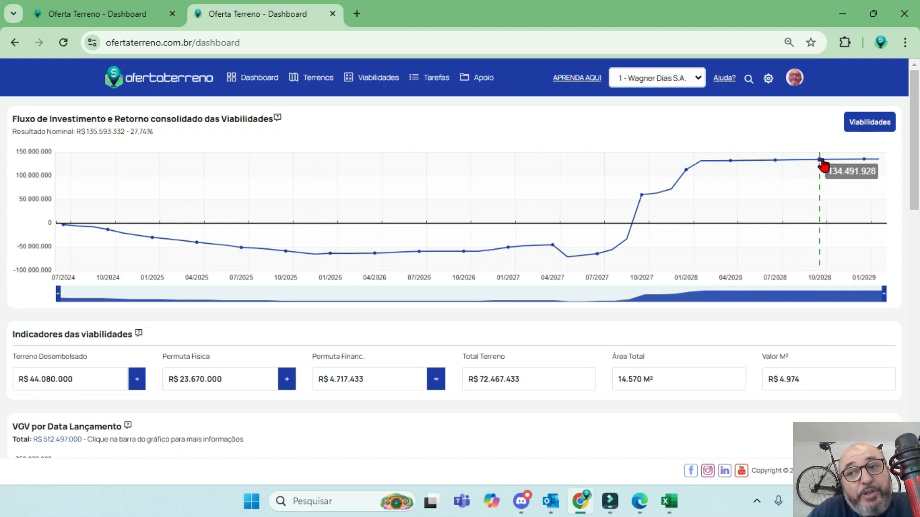
- Unstar the Terreno da Alexandre Dumas feasibility from the dashboard's feasibility list, save it and return to the dashboard
left_click(868, 126)
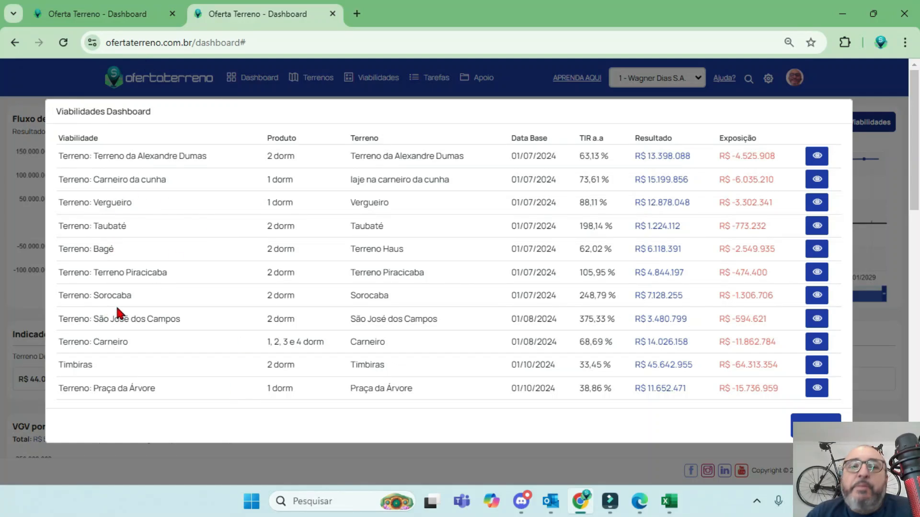
left_click_drag(217, 157, 67, 160)
left_click_drag(749, 161, 635, 161)
left_click(816, 154)
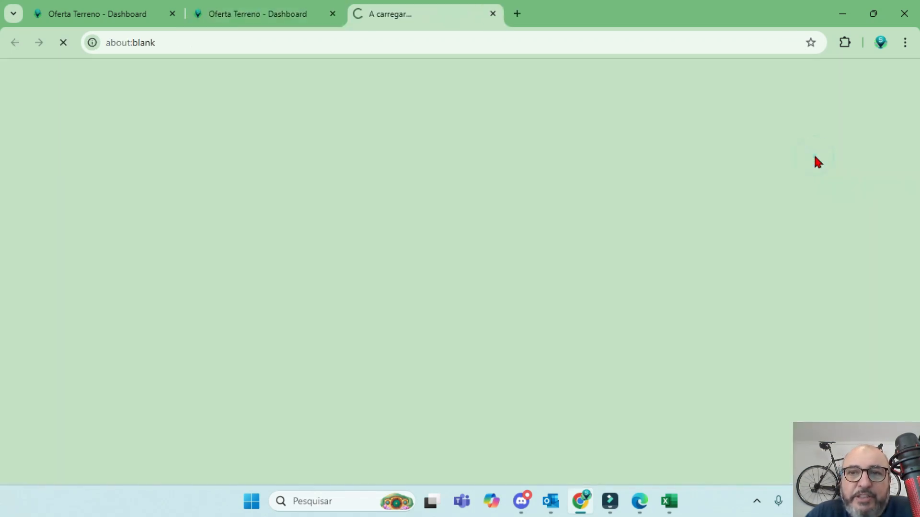
left_click(803, 128)
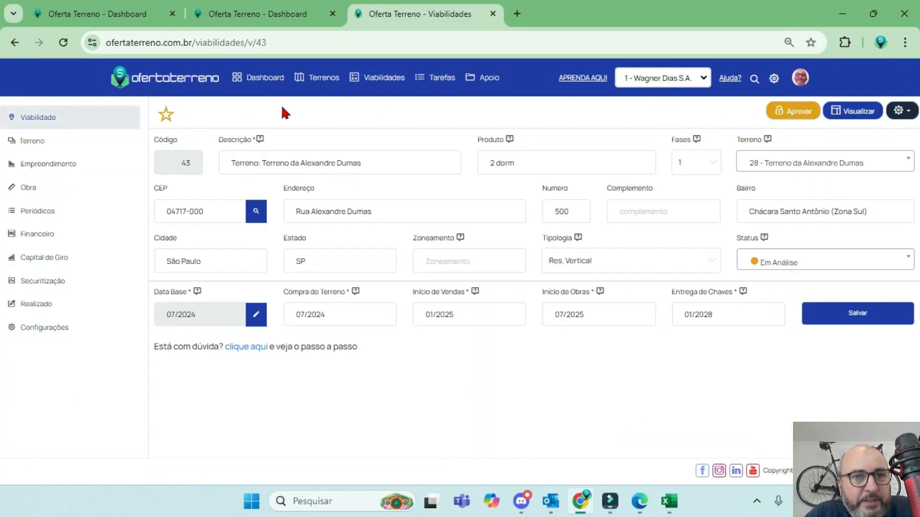
left_click(847, 321)
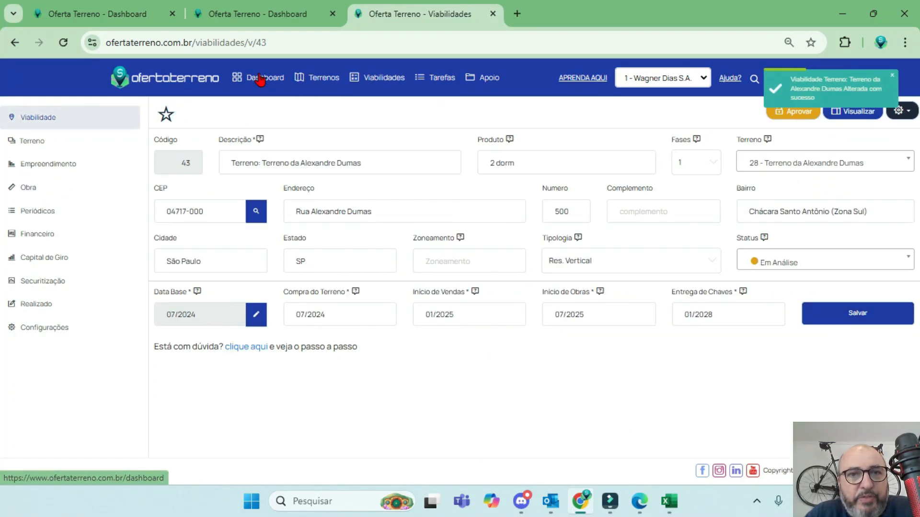
left_click(261, 78)
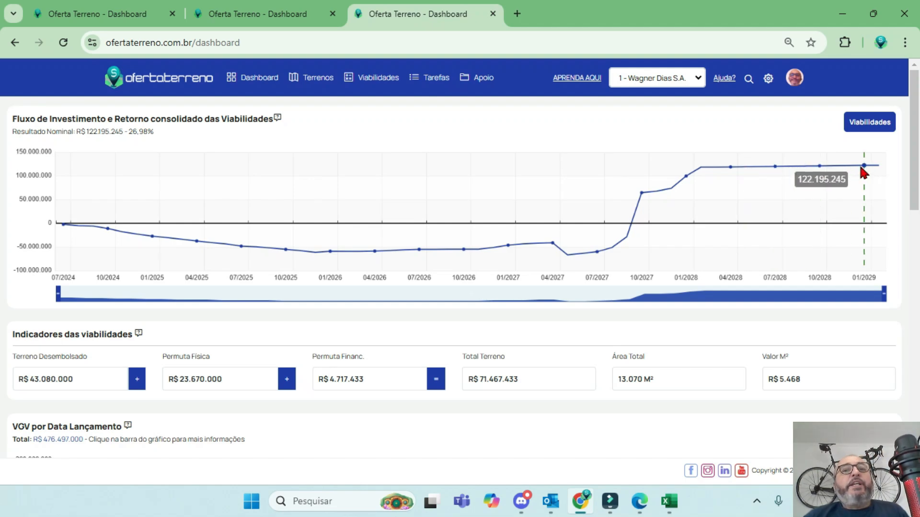
- Filter the land records by the description "praça" and view the land 86 - Praça da Árvore
left_click(314, 77)
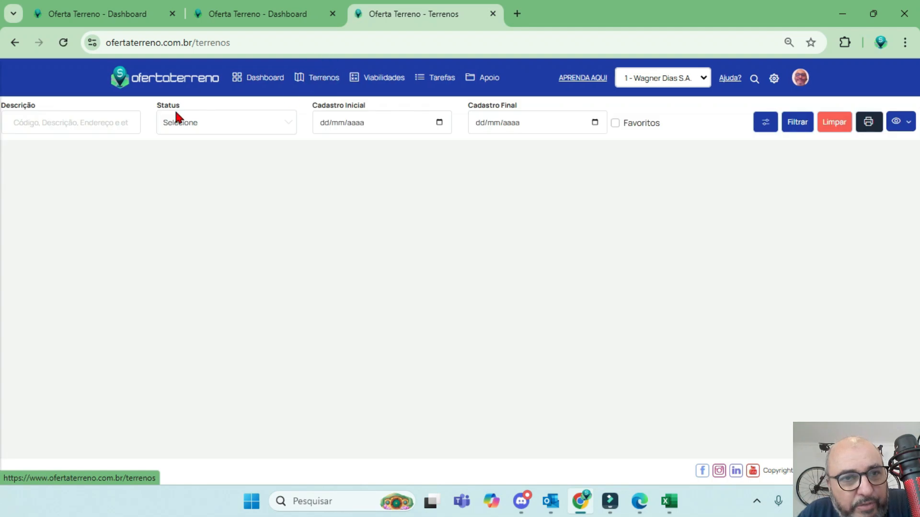
left_click(67, 123)
type("praç")
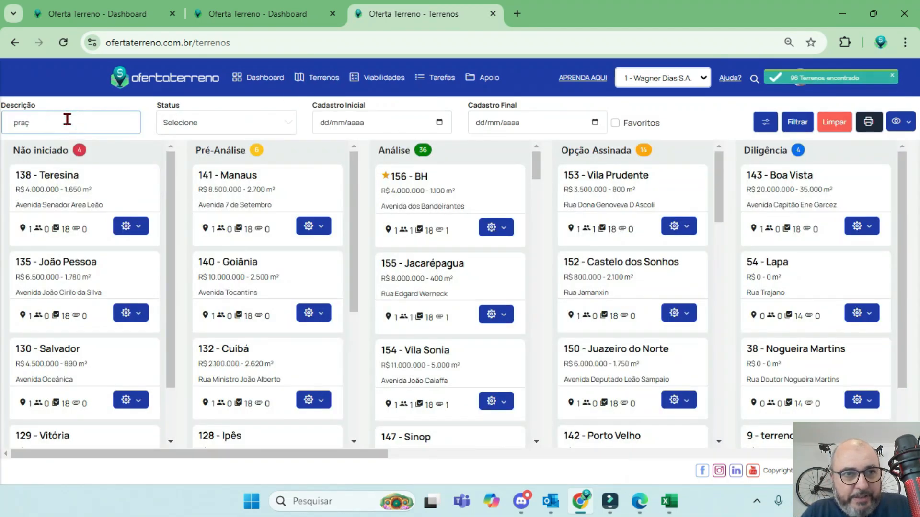
type("a")
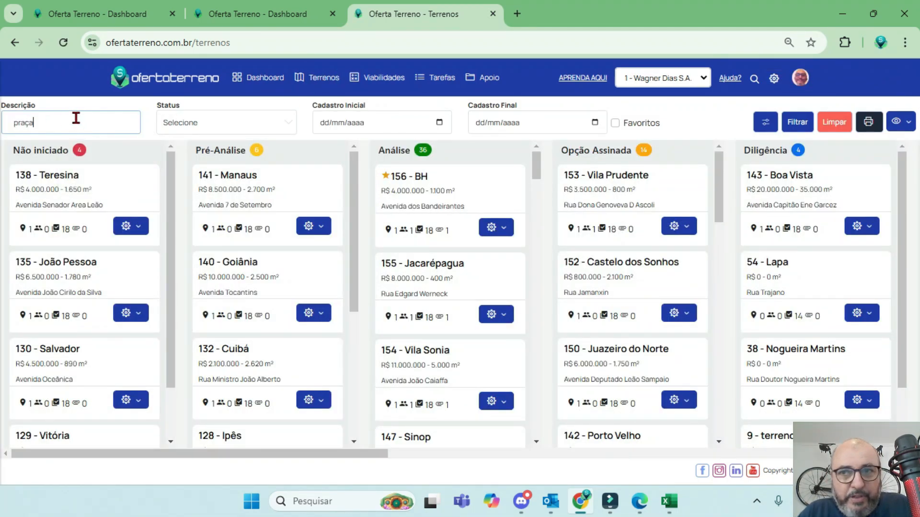
left_click(797, 123)
left_click_drag(225, 453, 590, 455)
left_click(561, 228)
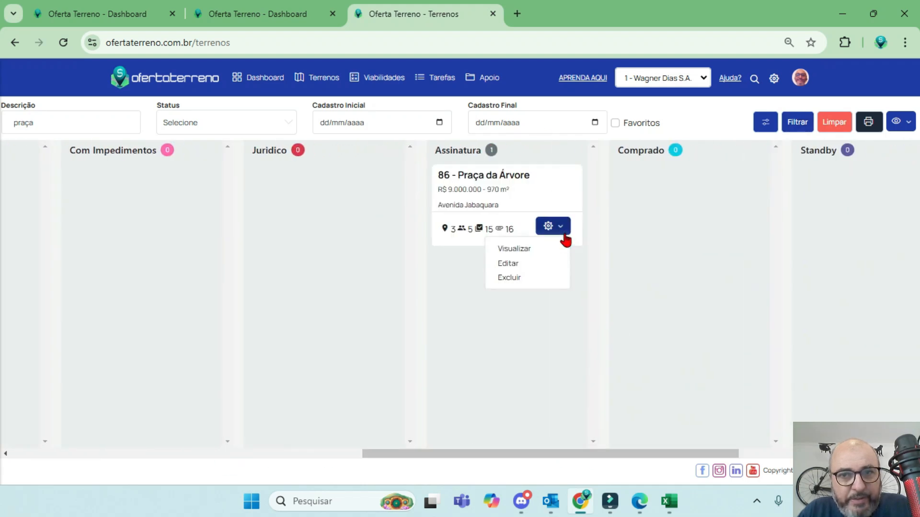
left_click(523, 257)
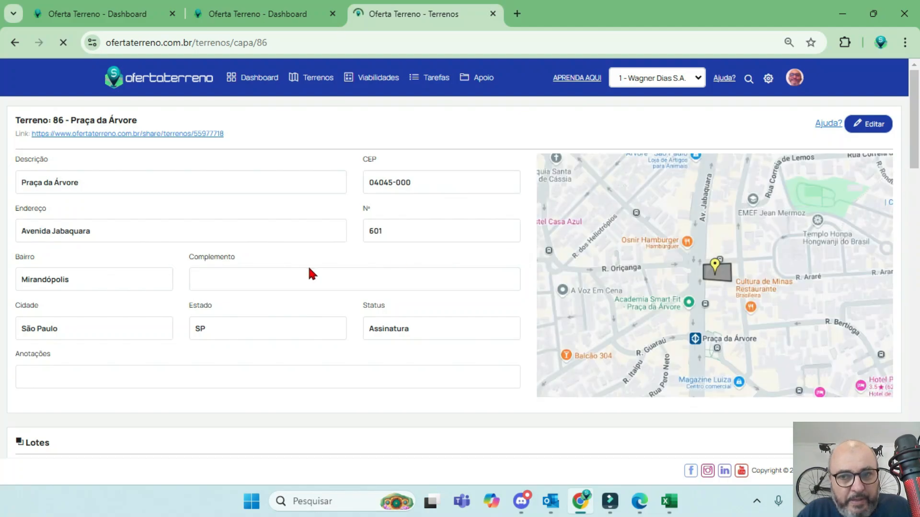
- Find the approved Praça da Árvore feasibility, code 114, among the land's feasibilities and open it
scroll(309, 265, "down", 20)
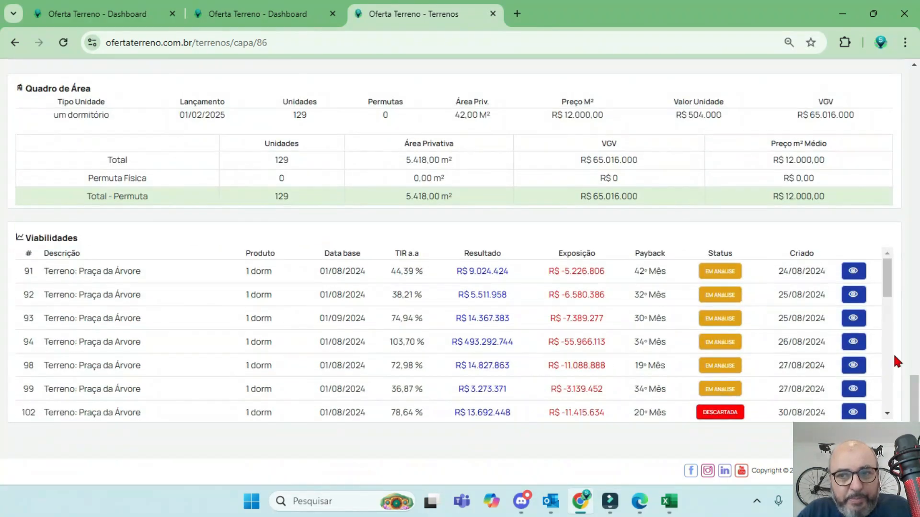
scroll(879, 277, "down", 10)
scroll(878, 277, "up", 10)
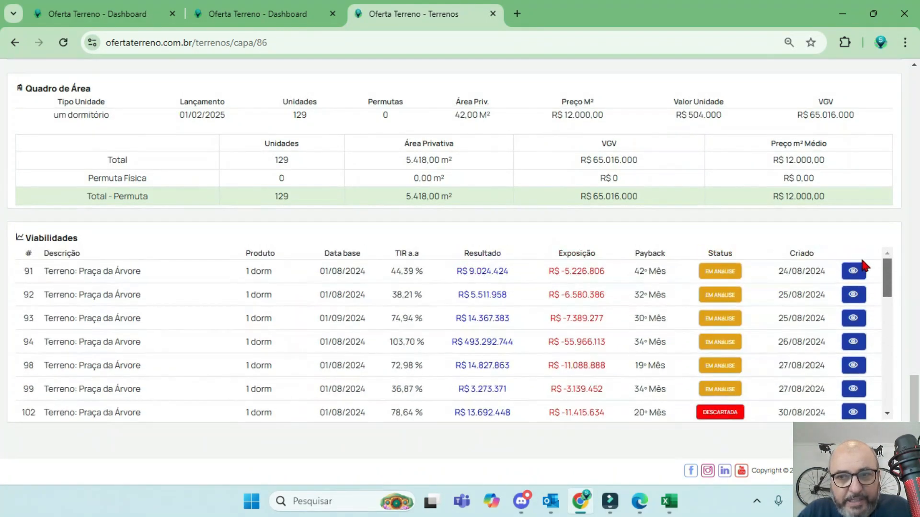
scroll(858, 302, "down", 2)
scroll(857, 302, "down", 8)
scroll(836, 330, "up", 5)
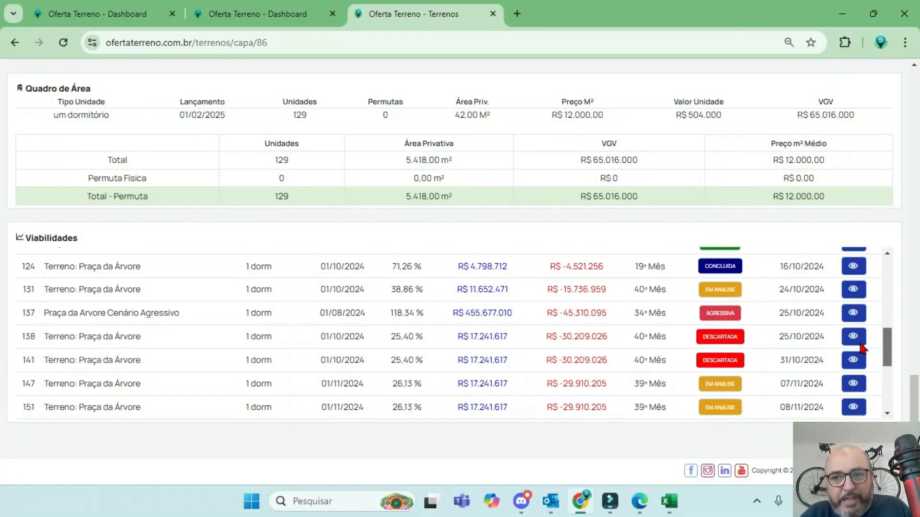
left_click(852, 310)
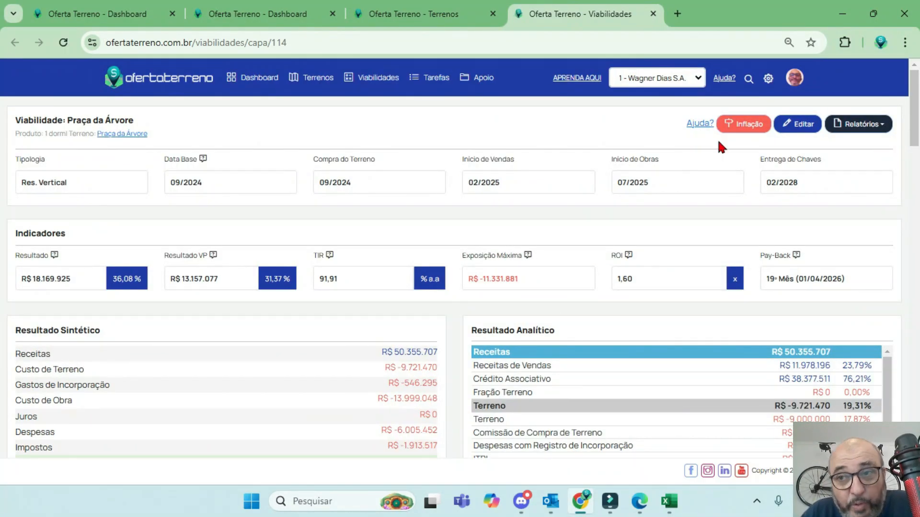
- Star the Praça da Árvore feasibility with code 114 for presentation on the dashboard and return to the dashboard
left_click(797, 124)
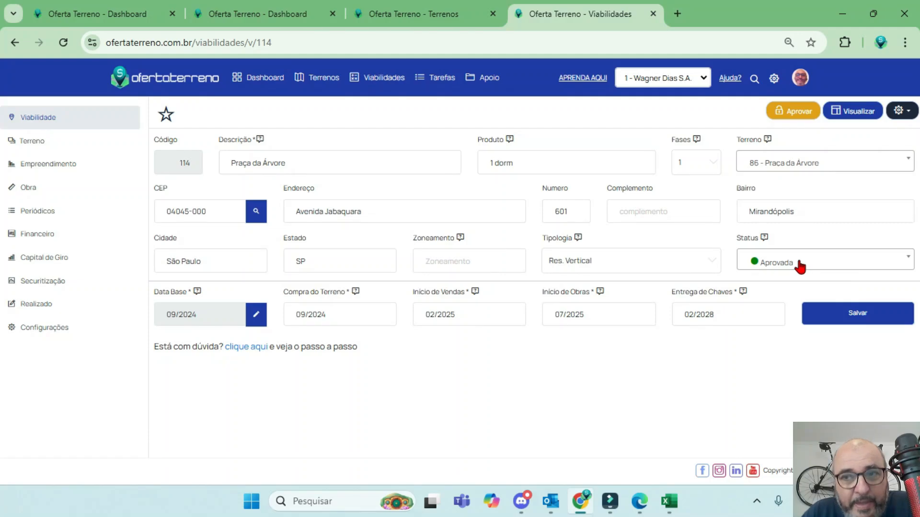
left_click(165, 115)
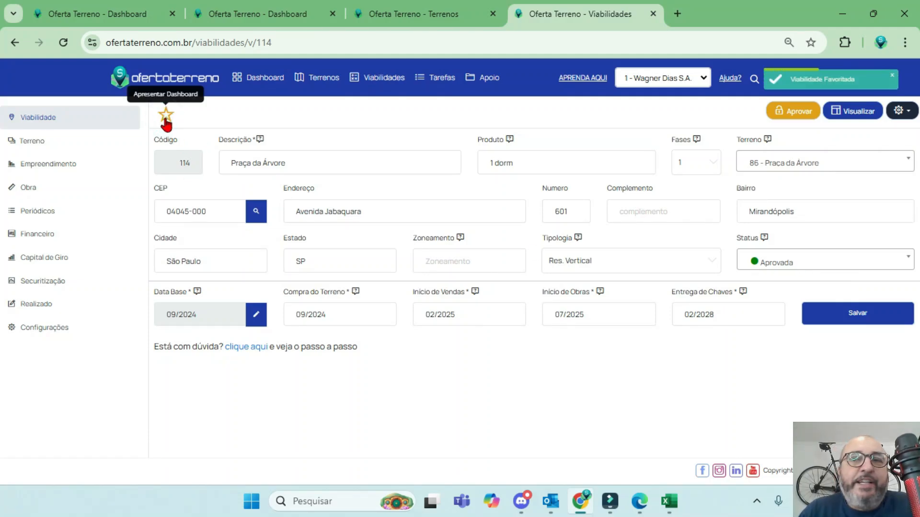
left_click(274, 80)
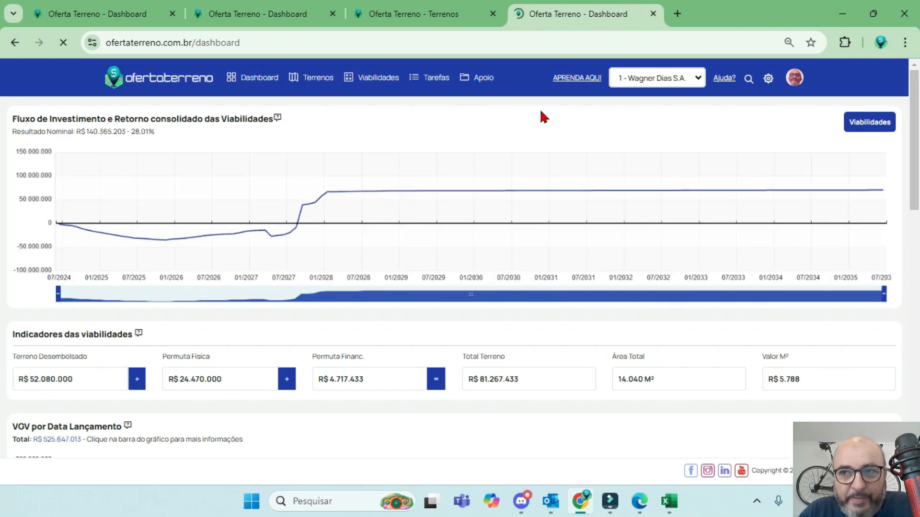
- Check the dashboard's feasibility list for the Praça da Árvore entries and close it
left_click(870, 124)
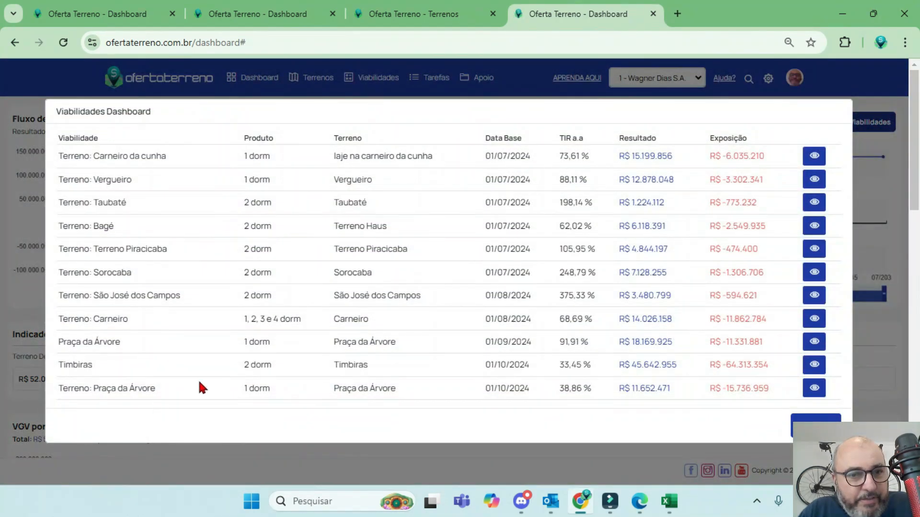
left_click_drag(200, 384, 107, 389)
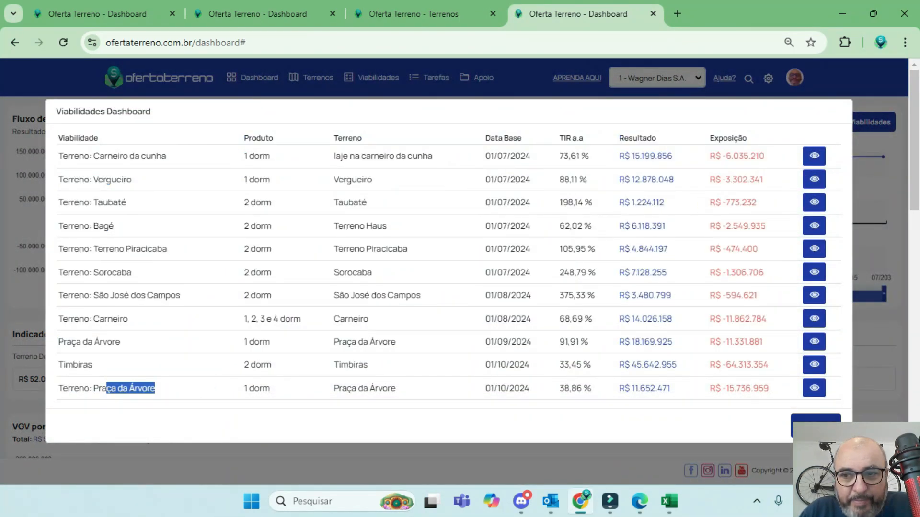
left_click(807, 424)
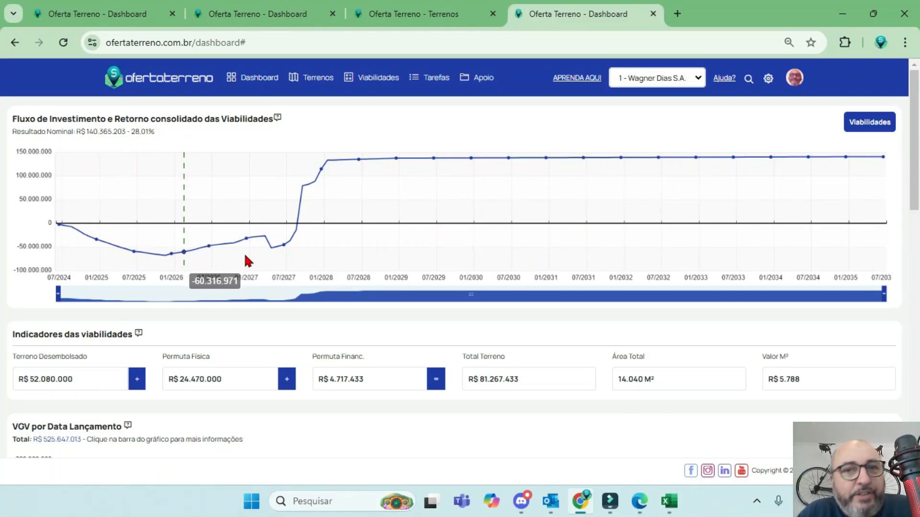
- Sort the feasibilities list by Dashboard status and open the Praça da Árvore feasibility with code 131 for editing
left_click(379, 79)
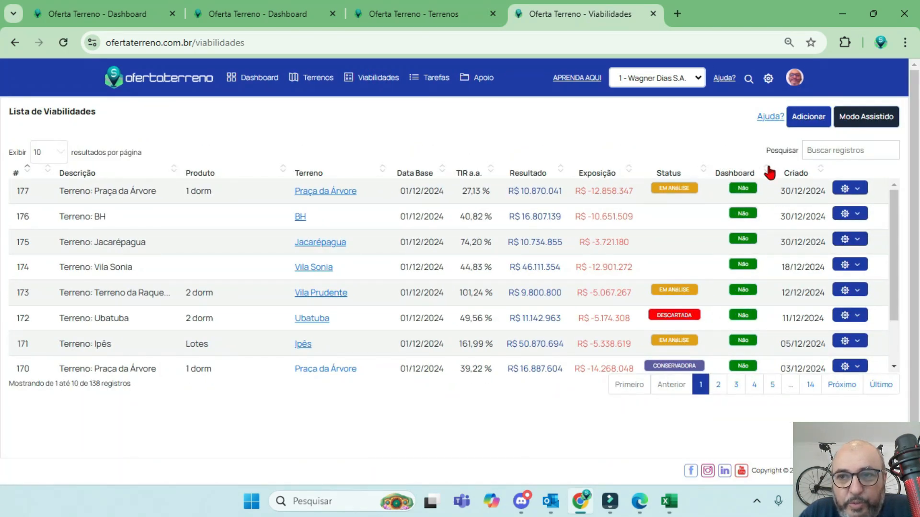
left_click(769, 173)
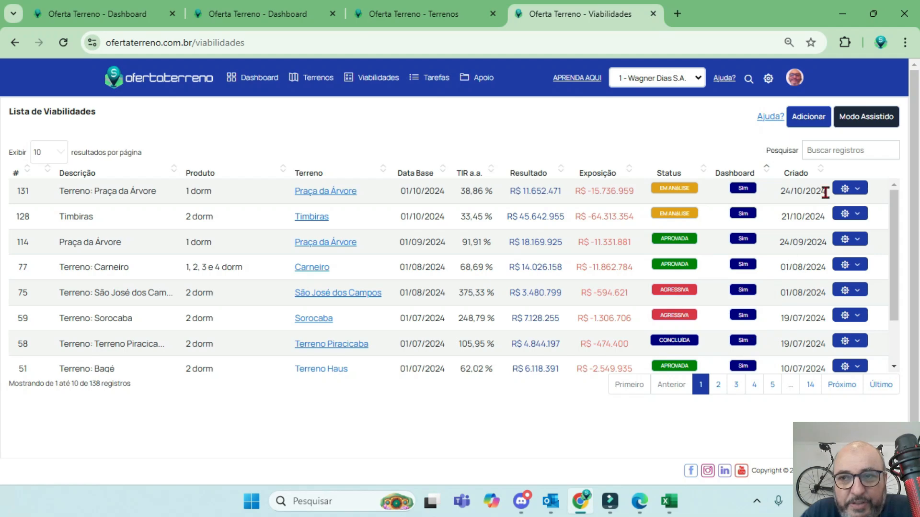
left_click(851, 189)
left_click(805, 220)
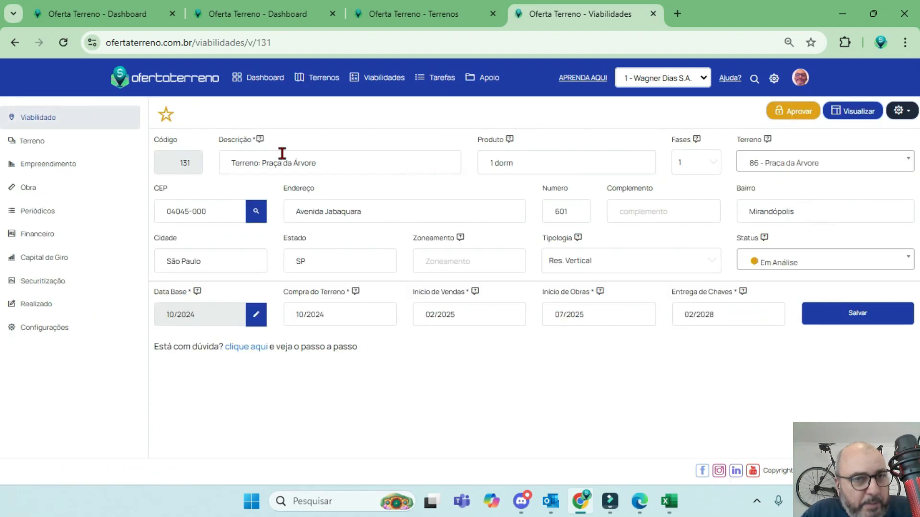
- Unstar feasibility 131 to remove it from the dashboard, save it and sort the feasibilities list by Dashboard status again
left_click(166, 114)
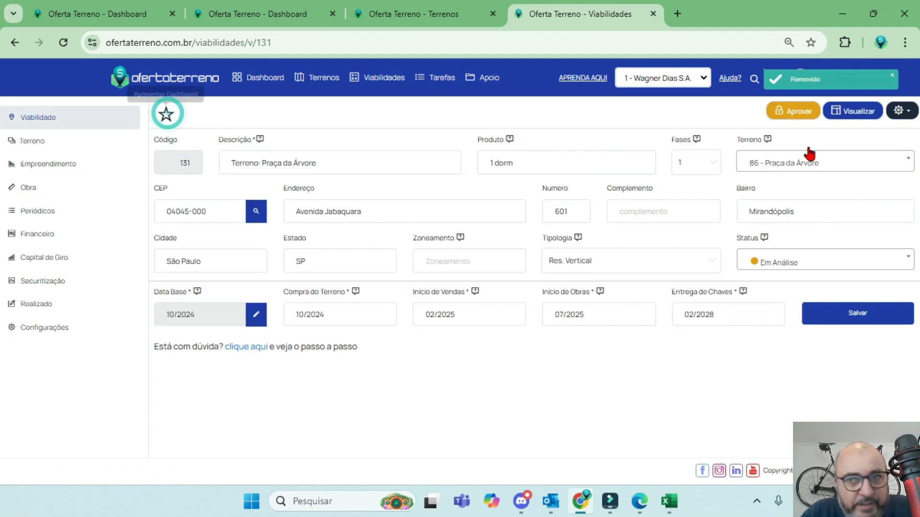
left_click(869, 323)
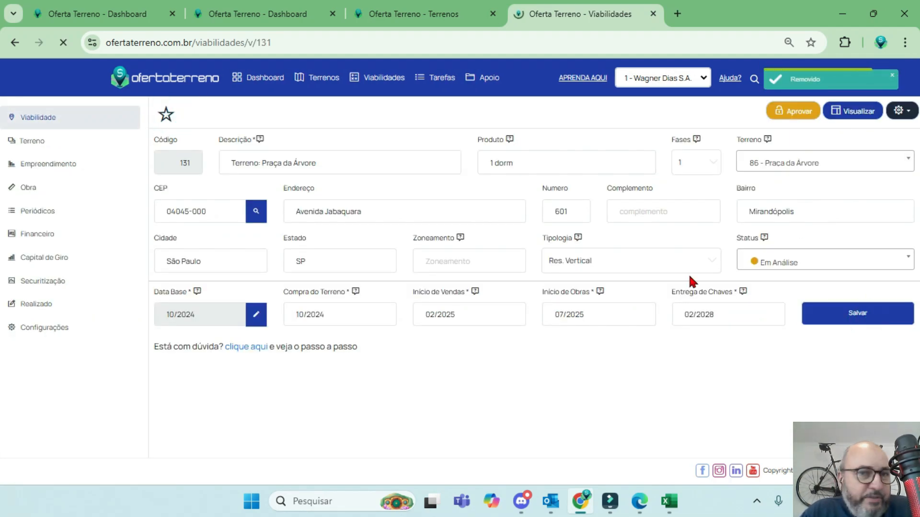
left_click(389, 90)
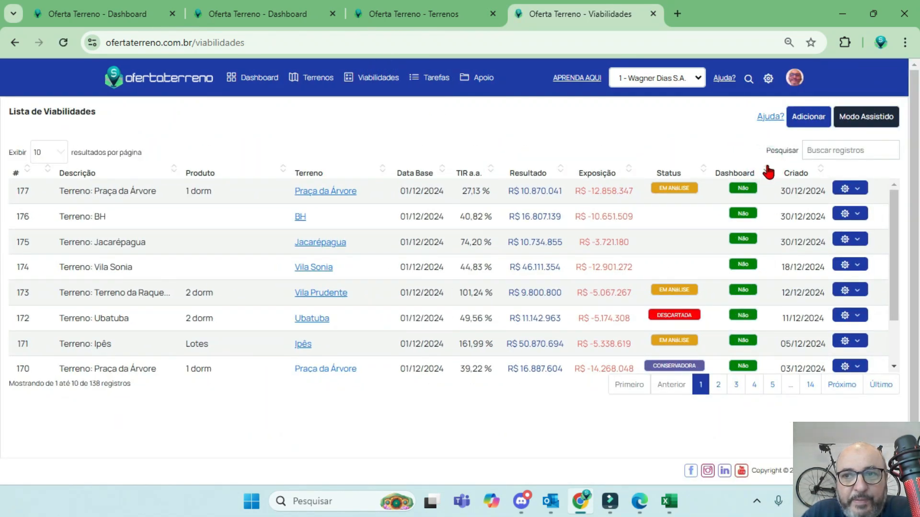
left_click(768, 170)
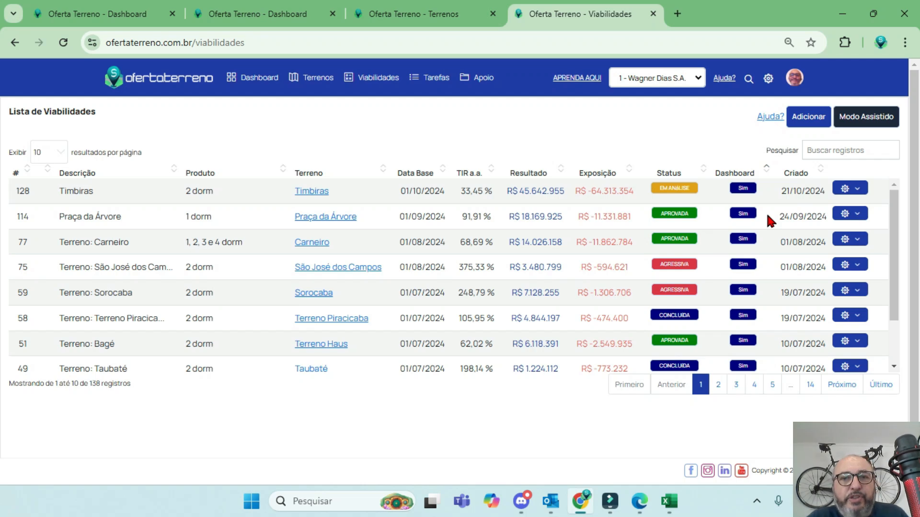
- Open the land 141 - Manaus for editing, star it as a favourite and save it
left_click(321, 79)
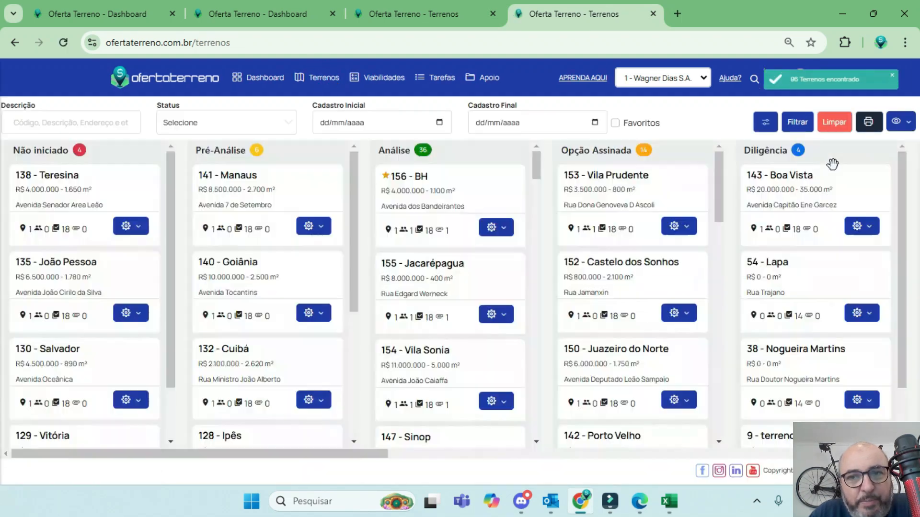
left_click(321, 228)
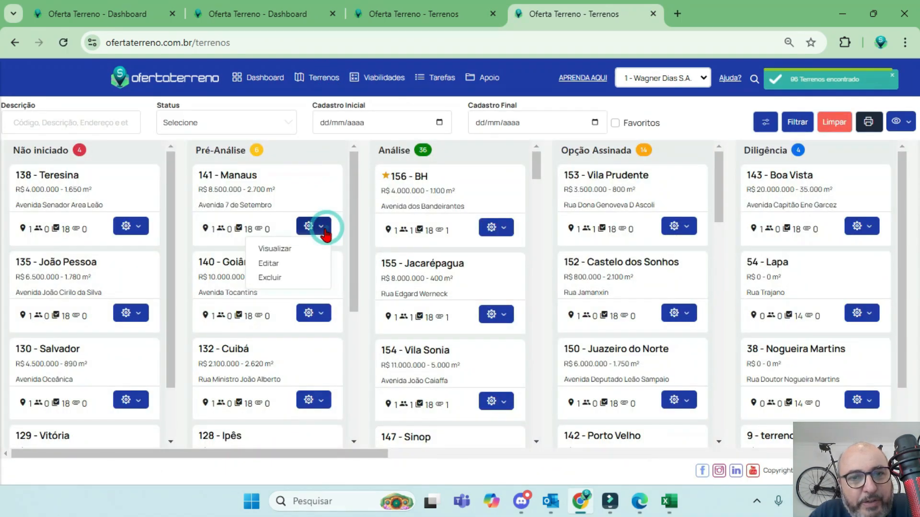
left_click(291, 265)
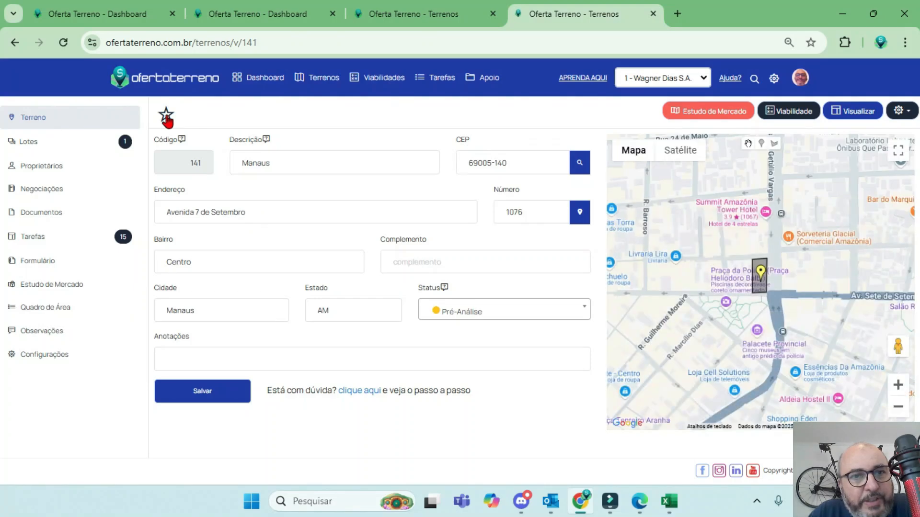
left_click(166, 114)
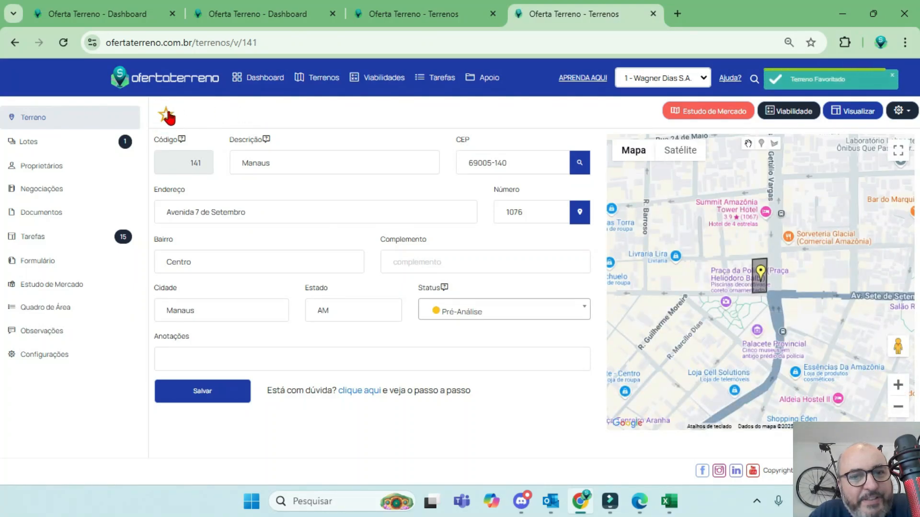
left_click(213, 405)
- Filter the land board to show only the lands marked as Favoritos
left_click(317, 78)
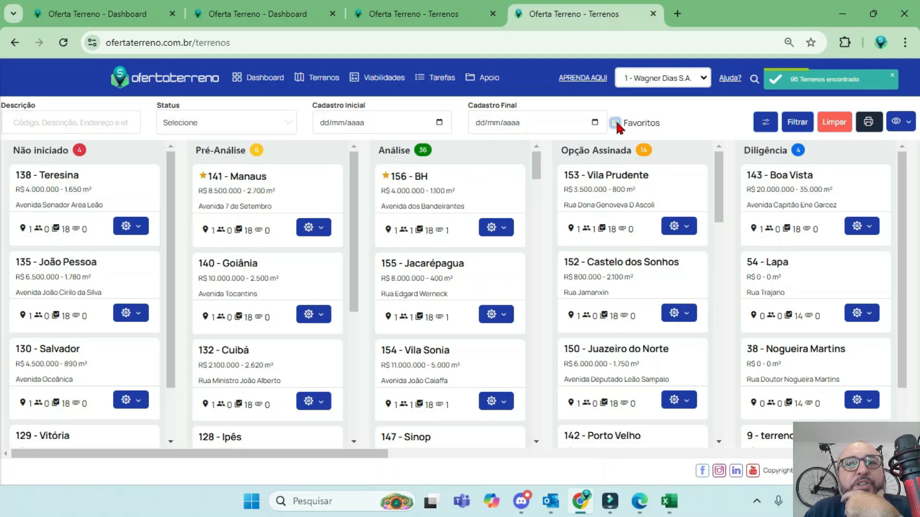
left_click(615, 123)
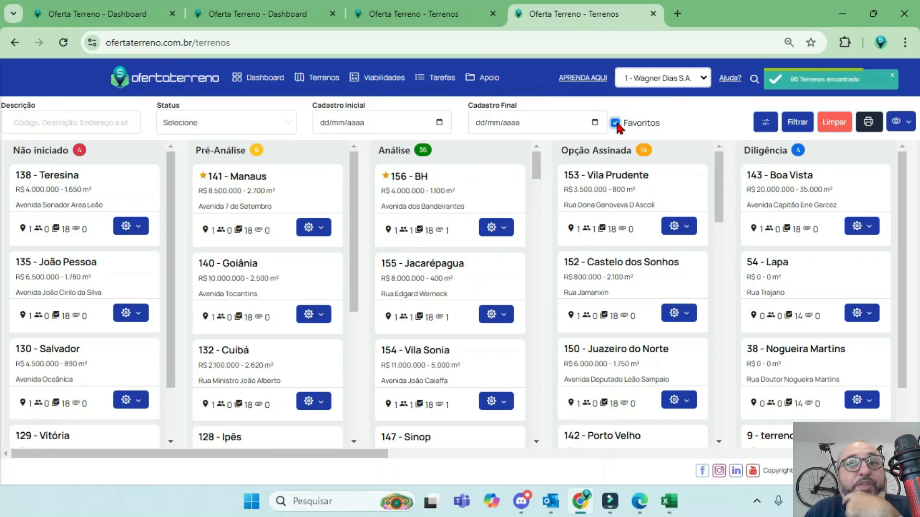
left_click(797, 123)
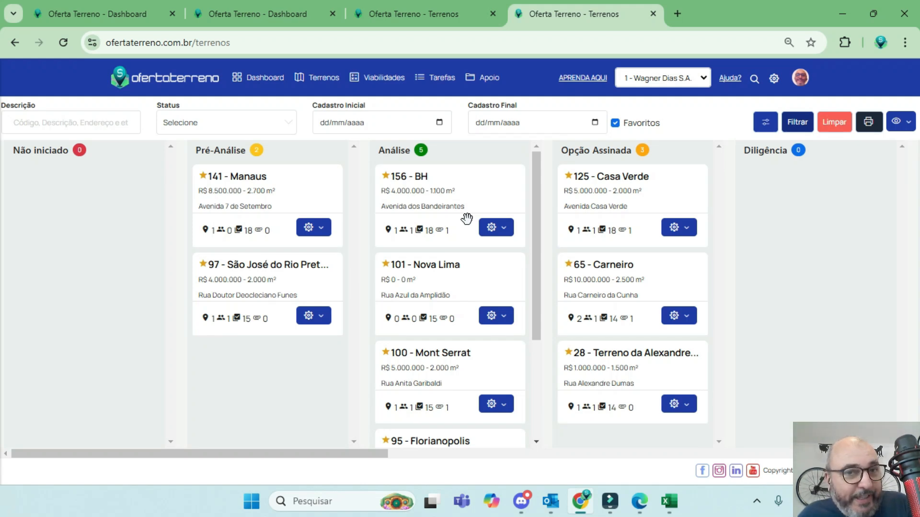
- Return to the dashboard and review the consolidated investment and return flow of the feasibilities
left_click(267, 83)
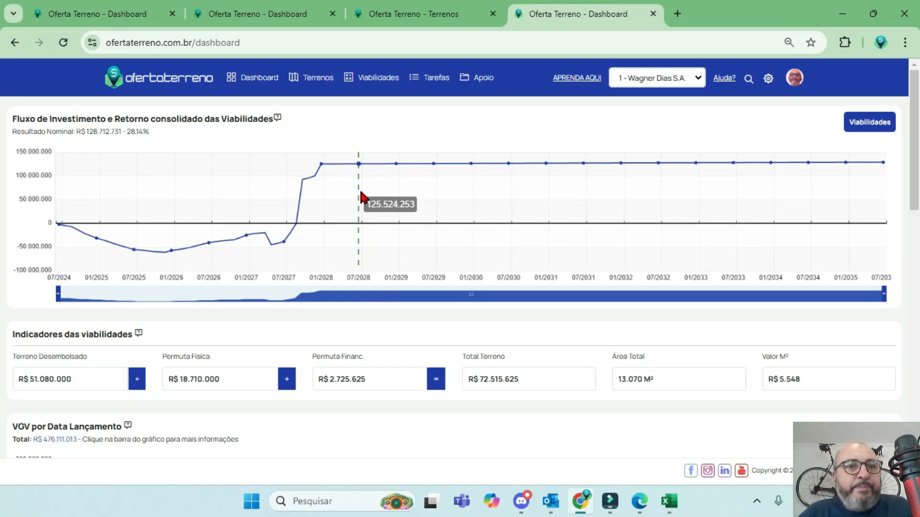
scroll(330, 206, "down", 2)
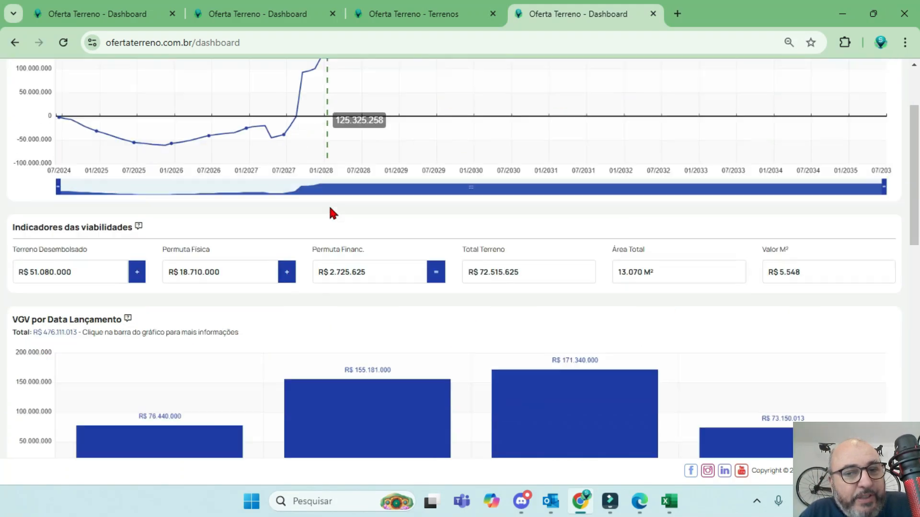
scroll(333, 209, "up", 2)
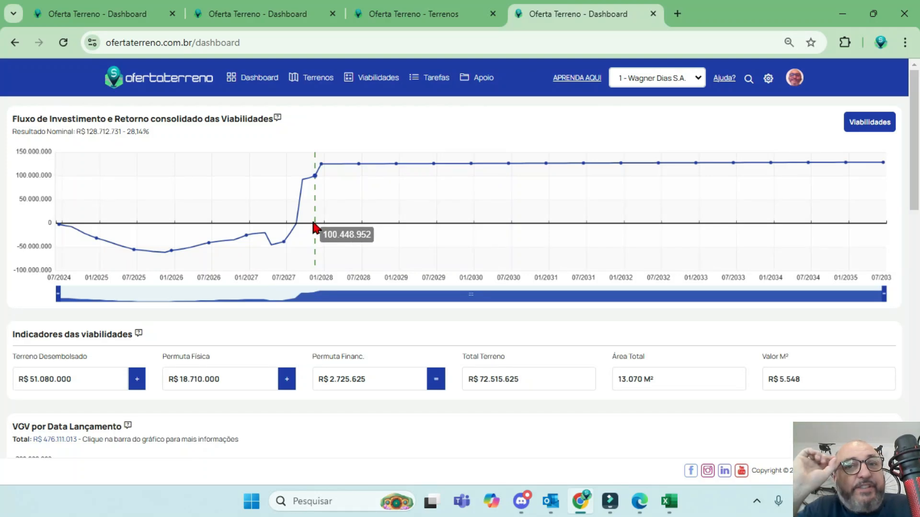
scroll(314, 225, "down", 2)
scroll(285, 222, "up", 2)
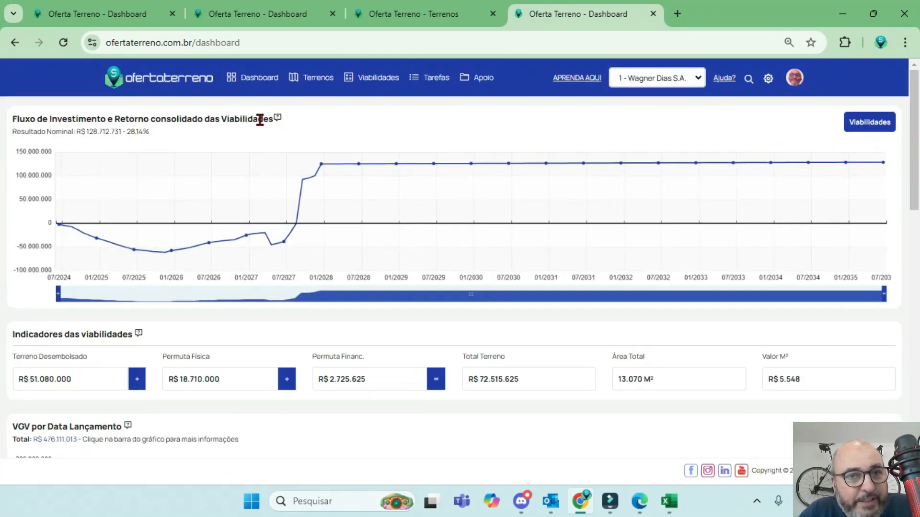
left_click_drag(260, 119, 15, 132)
- Examine the land cost indicators of the feasibilities: Terreno Desembolsado, Permuta Física, Permuta Financ. and Total Terreno
scroll(117, 130, "down", 4)
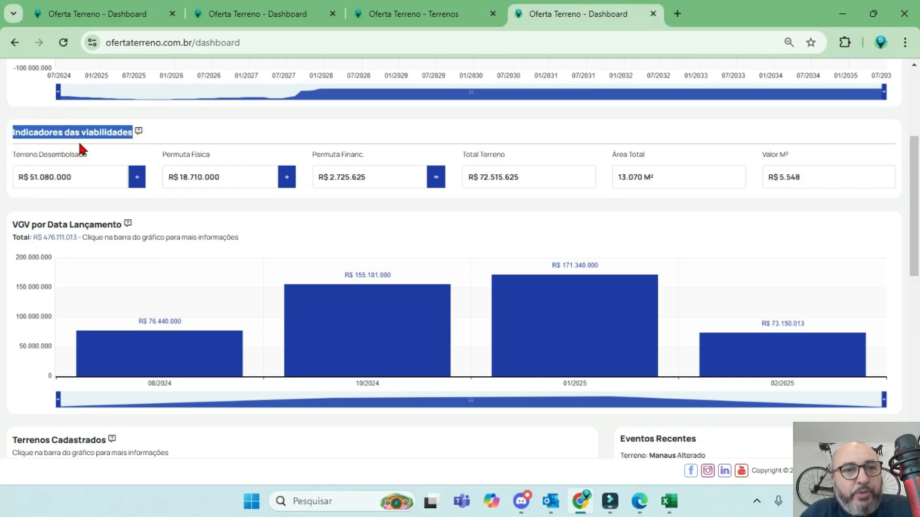
left_click_drag(96, 155, 11, 154)
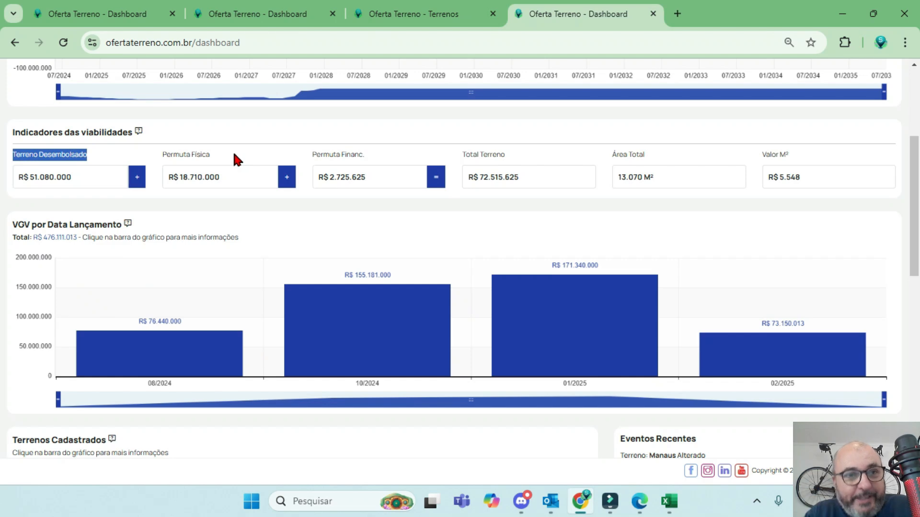
left_click_drag(92, 175, 4, 186)
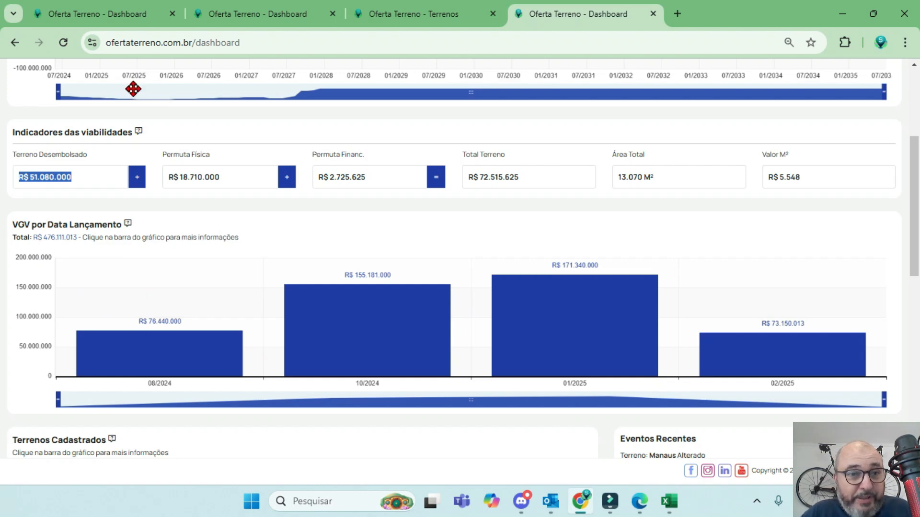
left_click_drag(88, 176, 2, 175)
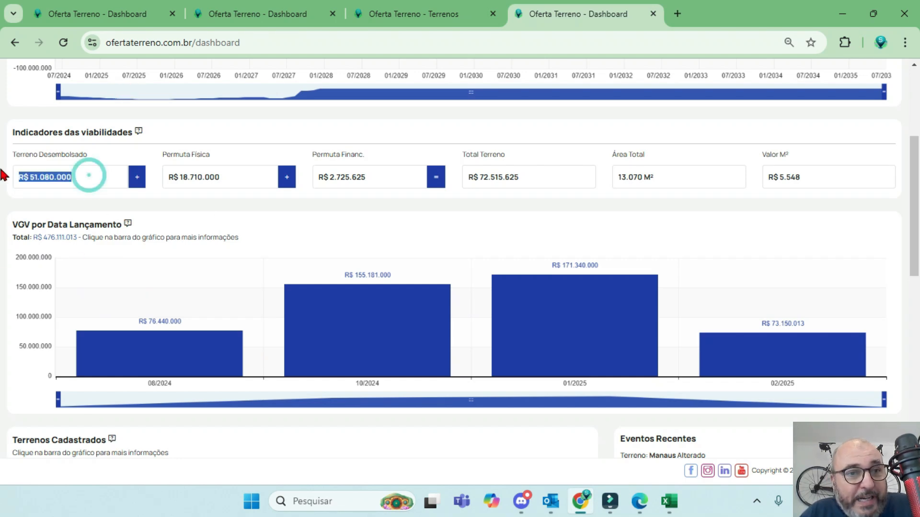
left_click_drag(223, 157, 163, 157)
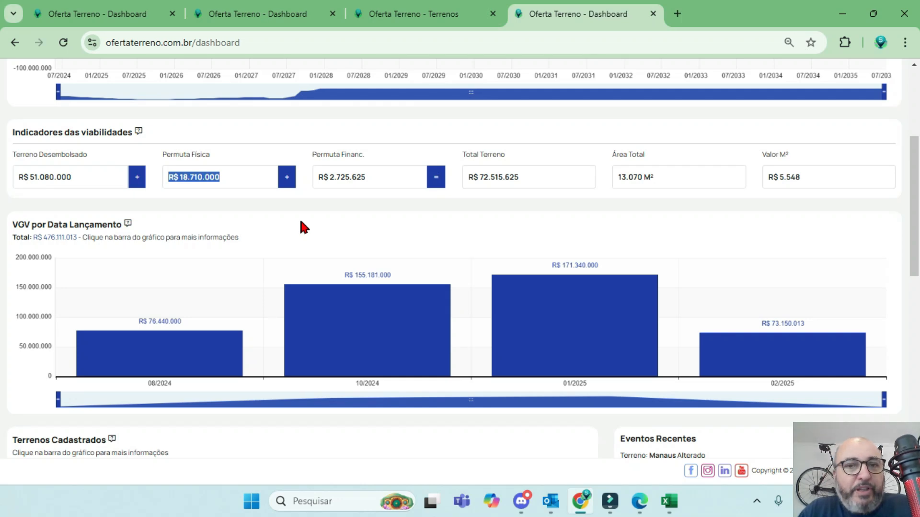
left_click_drag(369, 152, 308, 150)
left_click_drag(384, 177, 318, 178)
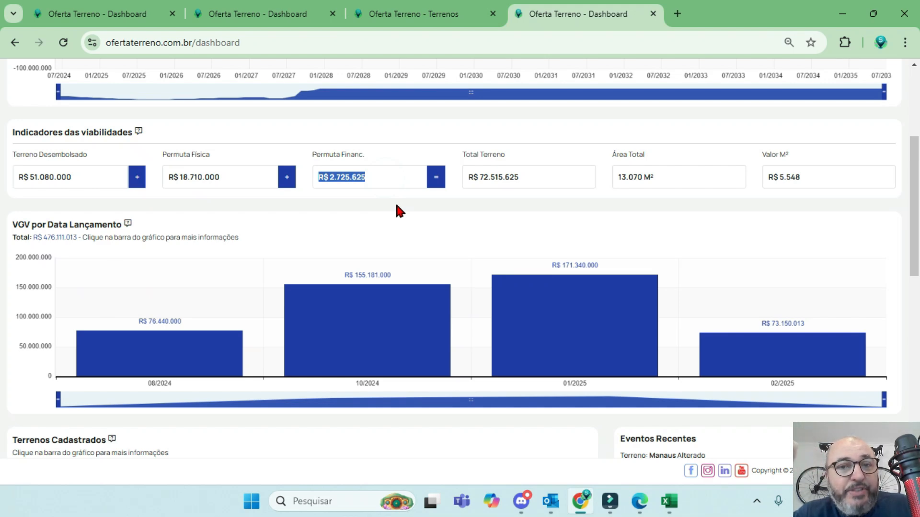
left_click_drag(376, 152, 343, 166)
left_click(559, 177)
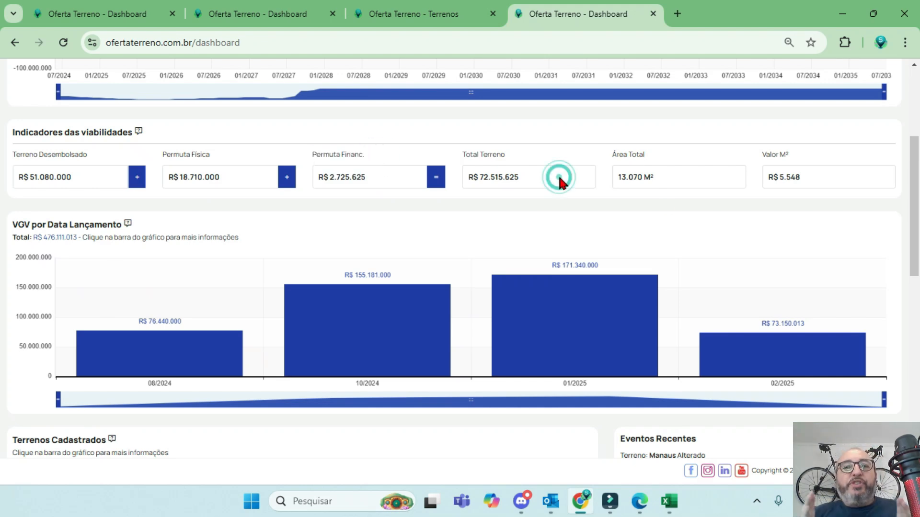
triple_click(522, 177)
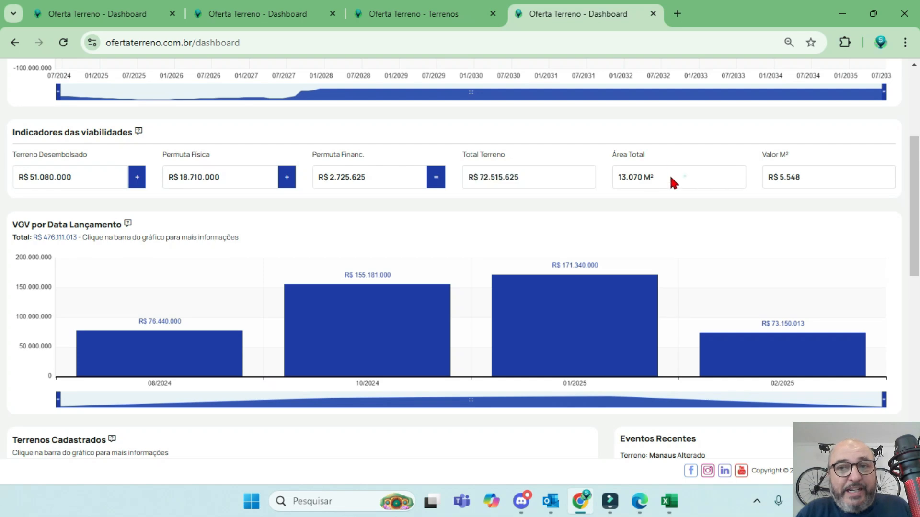
- Examine the Área Total and Valor M² indicators and how they relate to the total land cost
left_click_drag(673, 178, 608, 181)
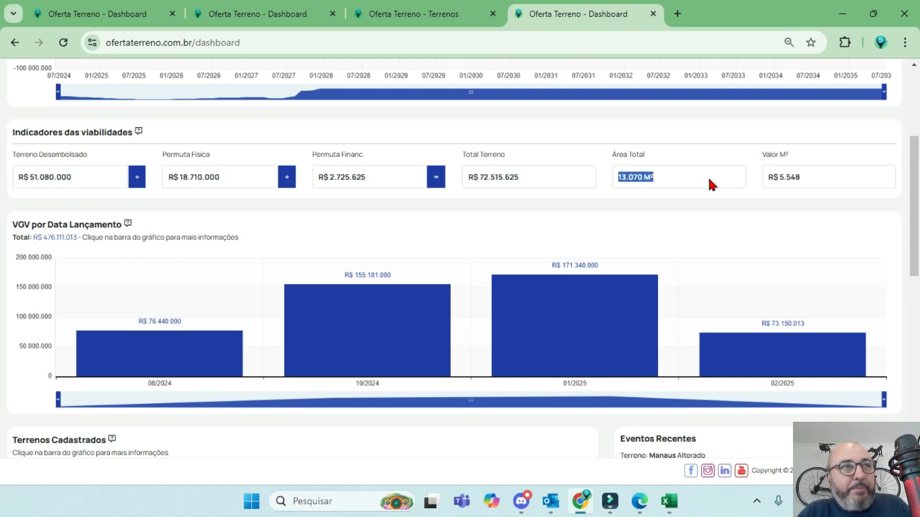
left_click_drag(813, 172, 763, 176)
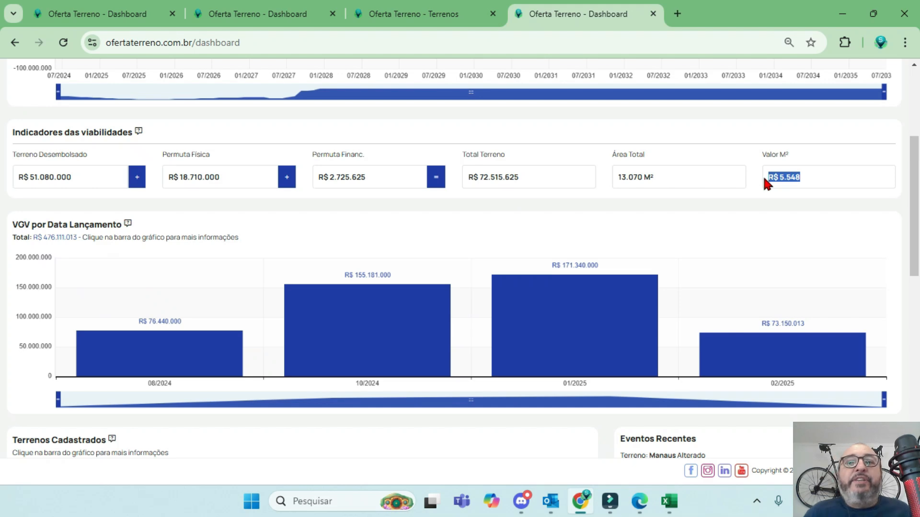
left_click_drag(657, 157, 612, 154)
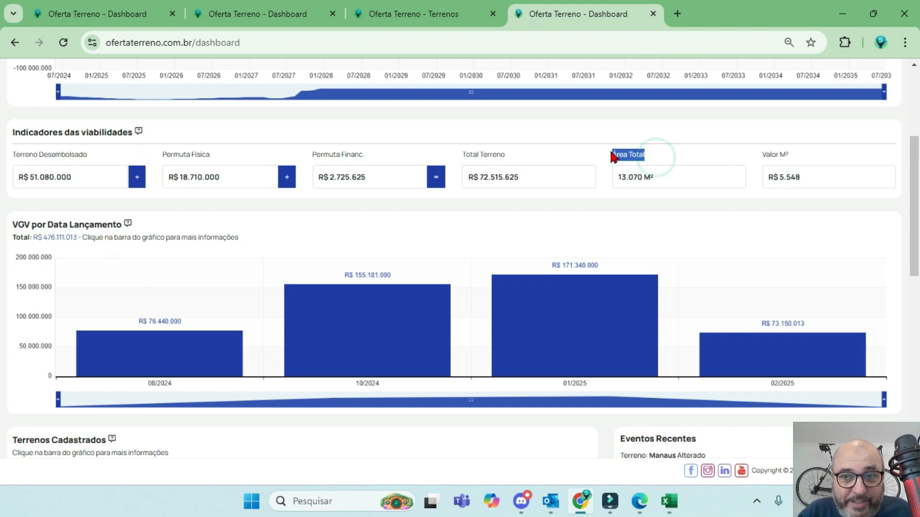
left_click_drag(660, 177, 622, 171)
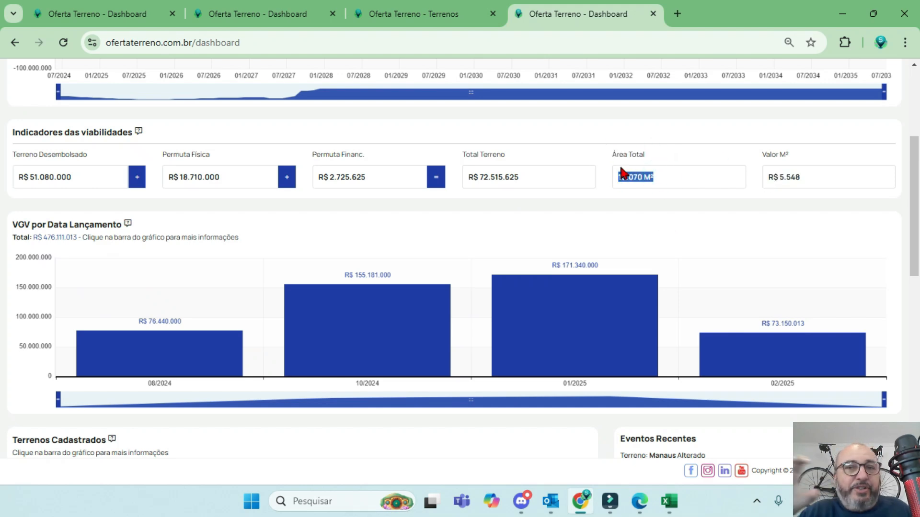
left_click(815, 179)
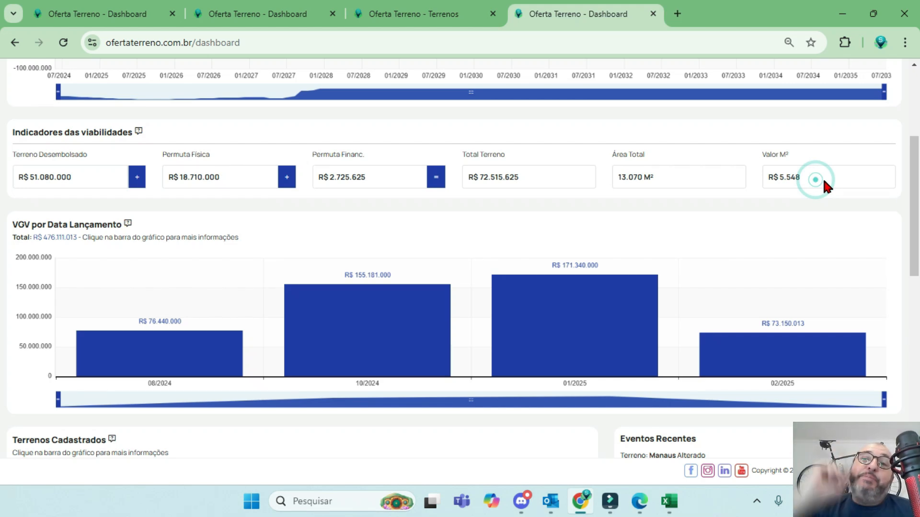
left_click_drag(824, 181, 770, 183)
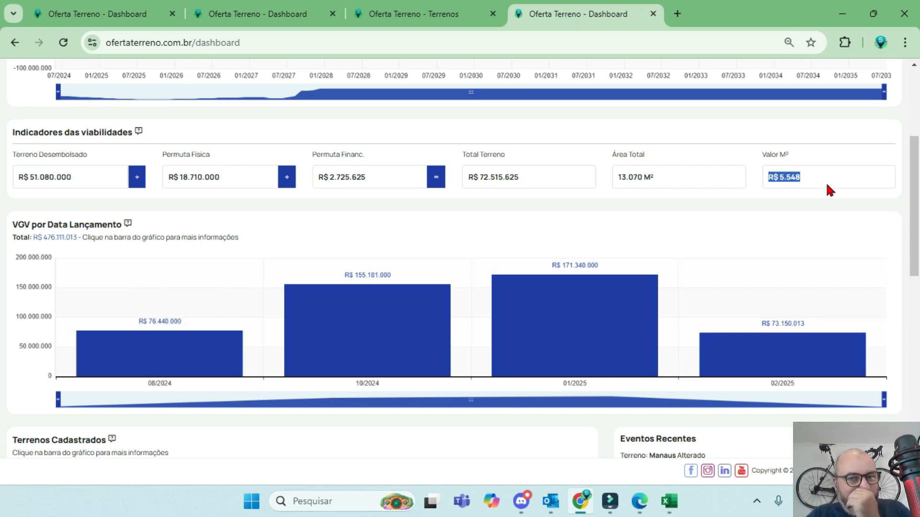
scroll(743, 249, "up", 3)
left_click_drag(674, 311, 621, 319)
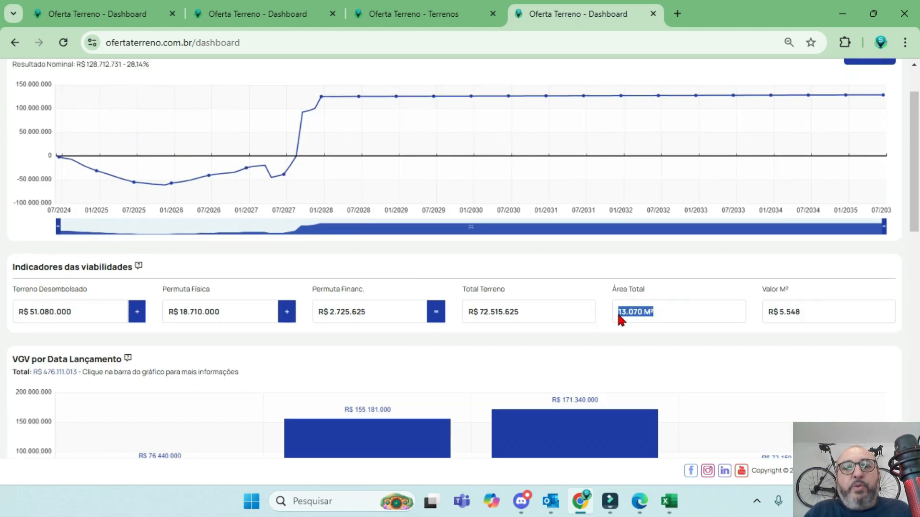
scroll(622, 319, "down", 2)
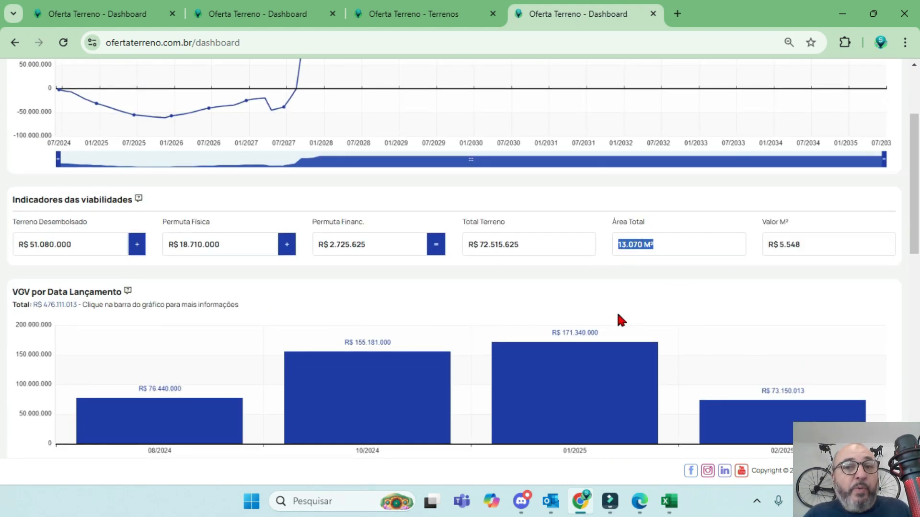
left_click_drag(811, 244, 766, 244)
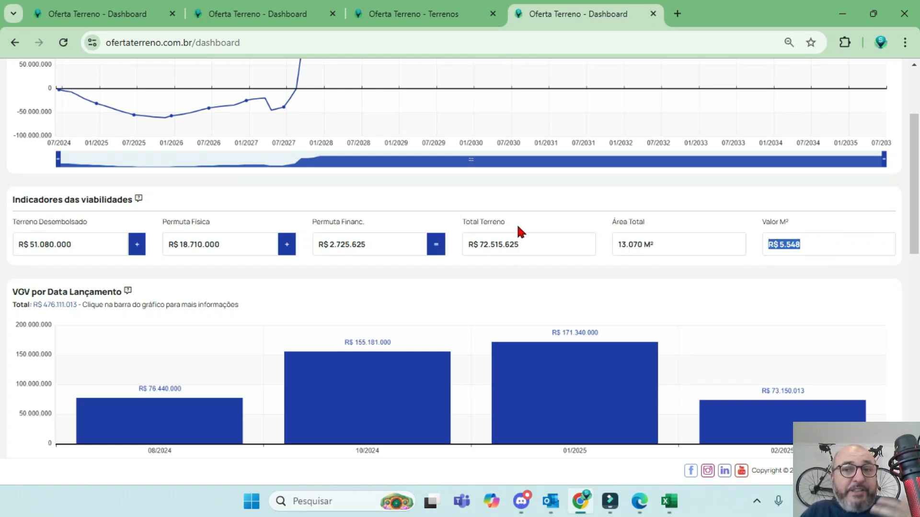
- Review how Terreno Desembolsado, Permuta Física and Permuta Financ. add up to Total Terreno and lead to the Valor M²
left_click_drag(77, 242, 3, 249)
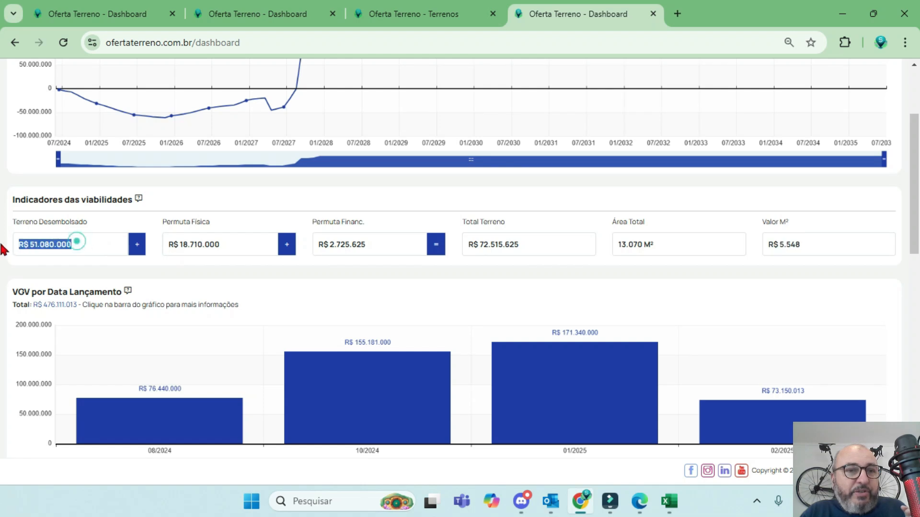
left_click_drag(249, 243, 165, 243)
left_click_drag(371, 238, 308, 234)
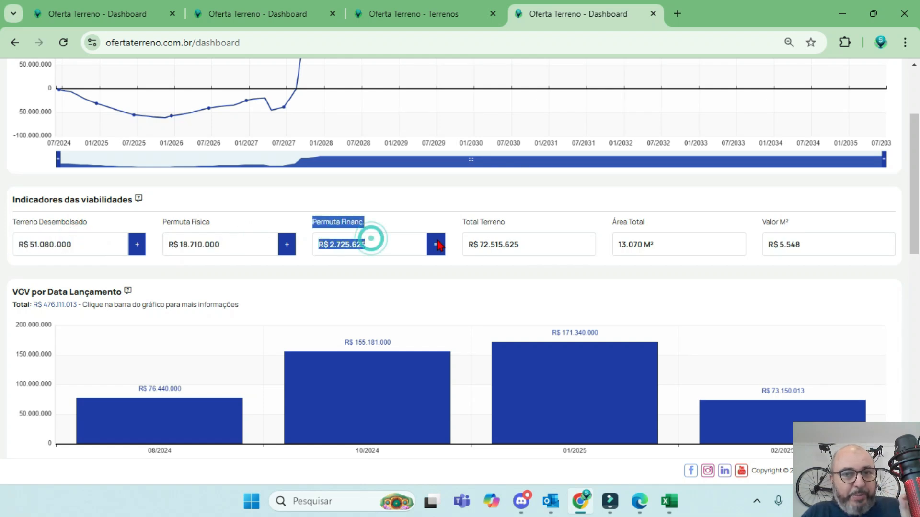
left_click(437, 244)
left_click(539, 245)
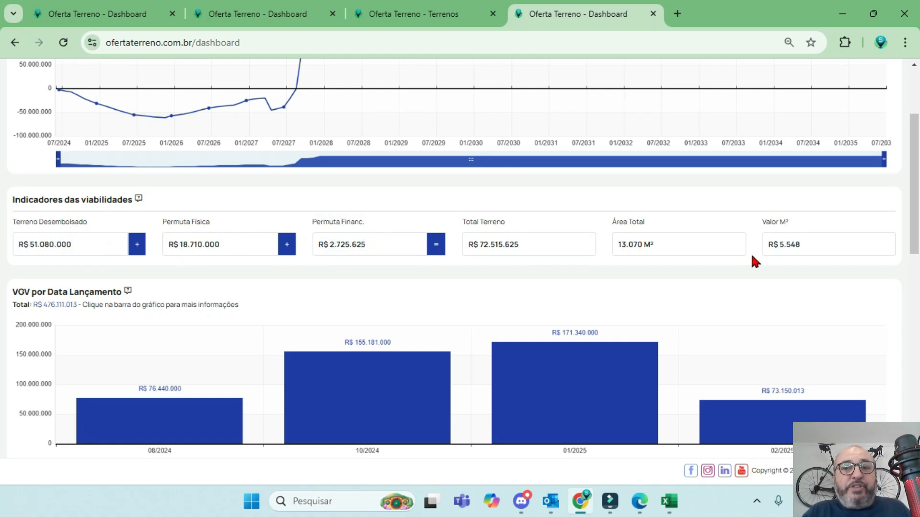
left_click_drag(831, 244, 759, 248)
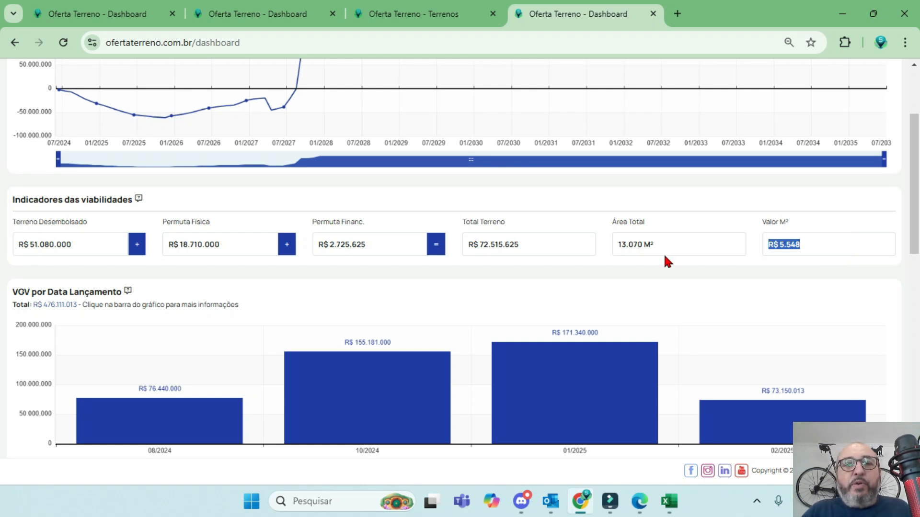
- Examine the VGV por Data Lançamento chart, its overall total and the amounts per launch month
scroll(664, 255, "down", 2)
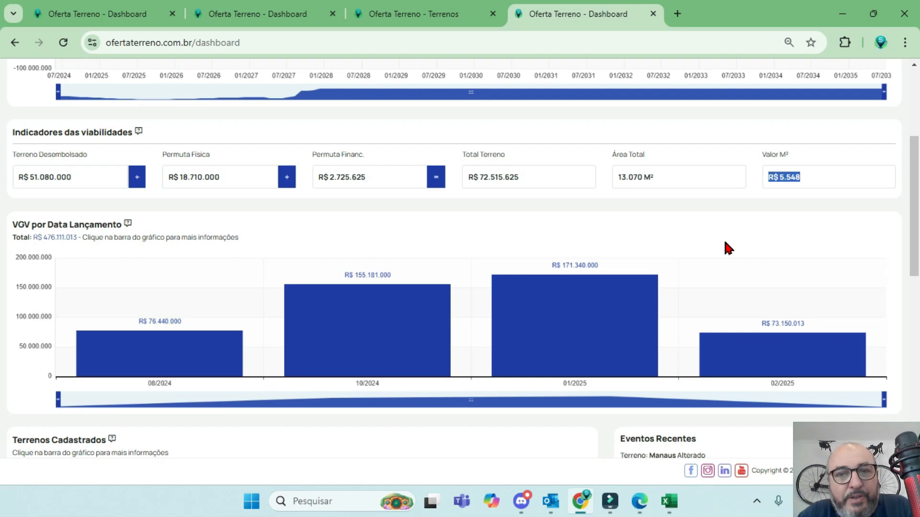
scroll(357, 288, "down", 1)
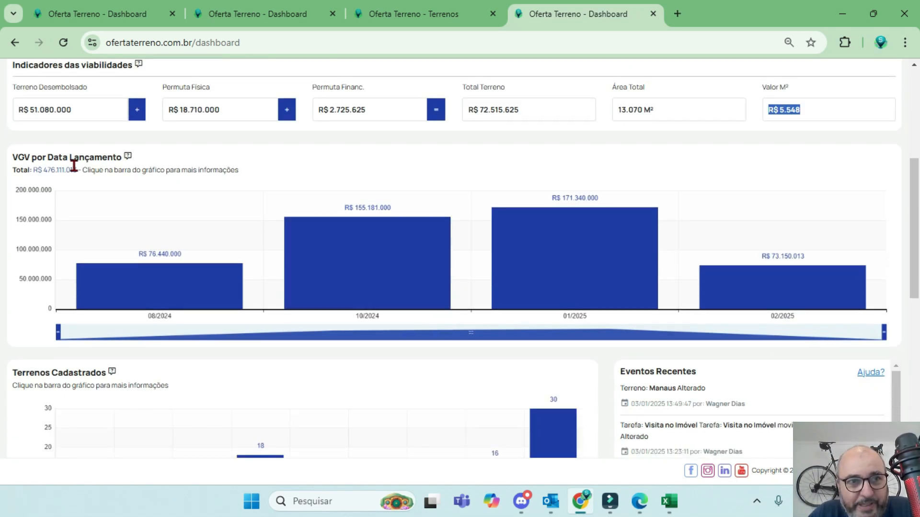
left_click_drag(14, 157, 121, 159)
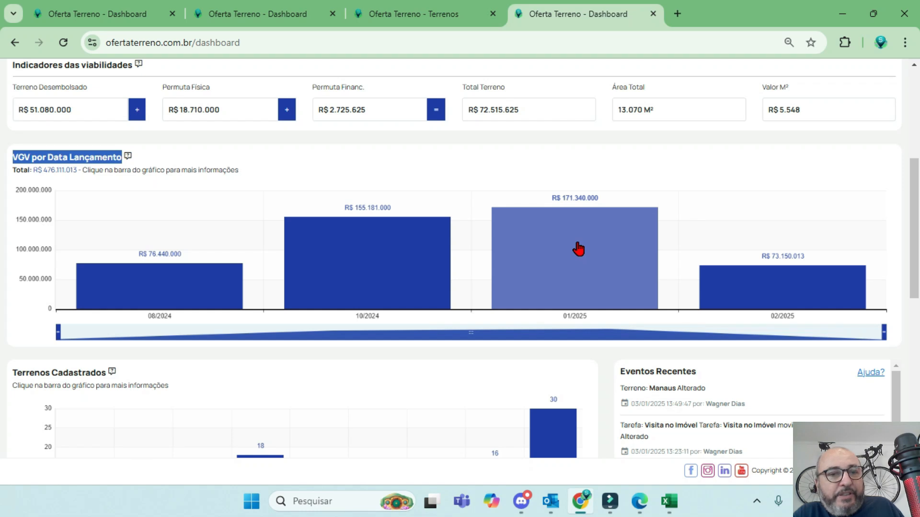
left_click_drag(32, 171, 77, 171)
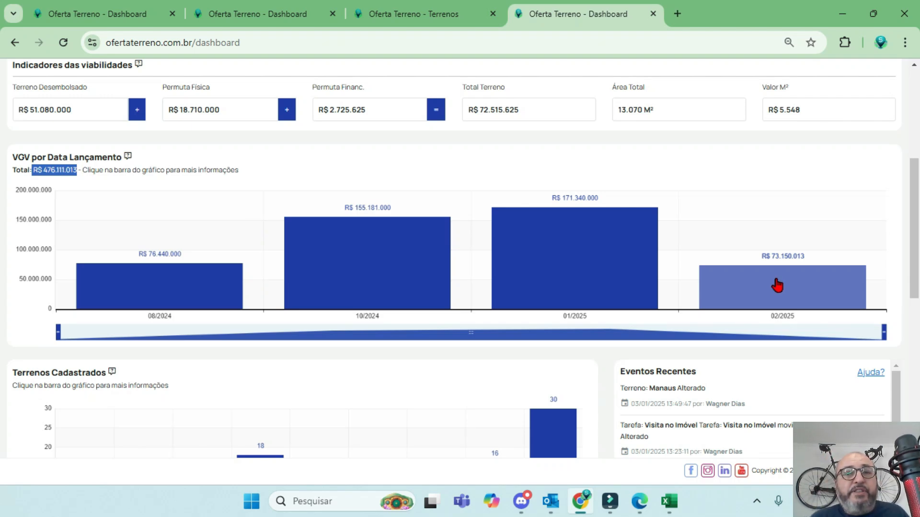
scroll(767, 277, "up", 5)
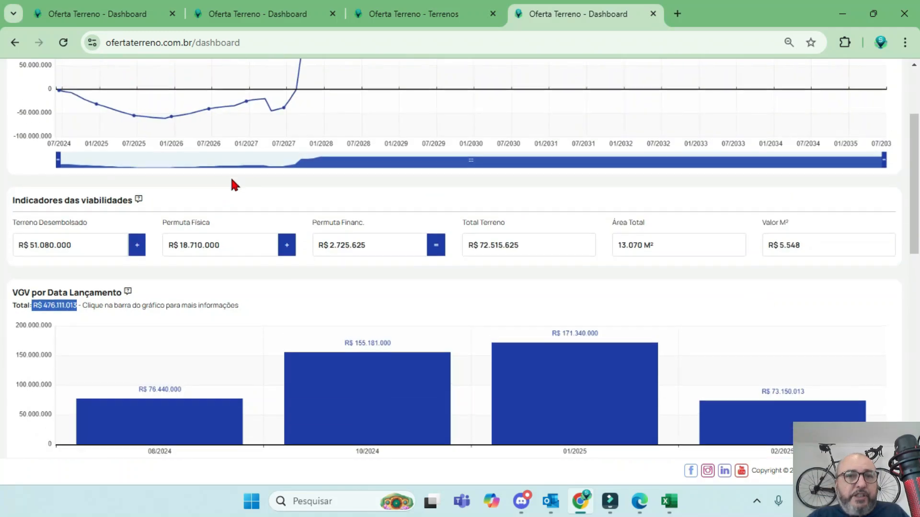
scroll(681, 170, "down", 5)
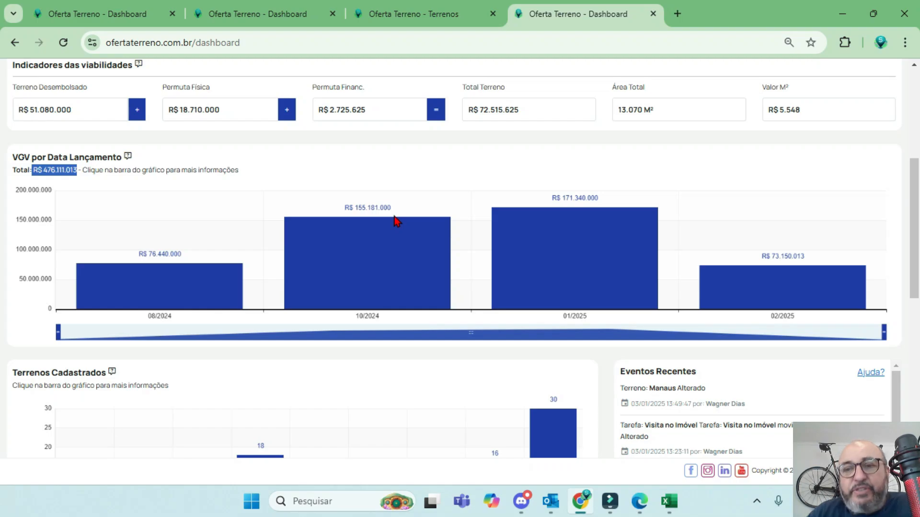
scroll(396, 218, "down", 4)
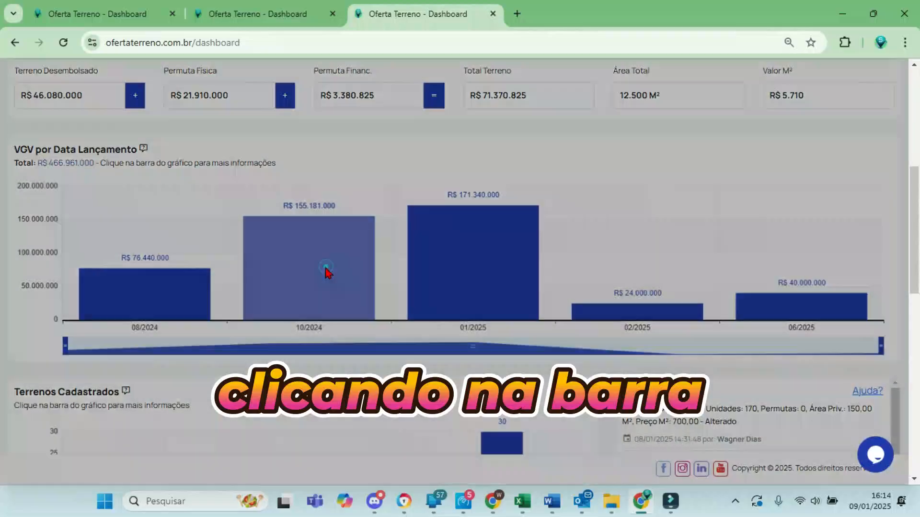
- Show the feasibilities behind the 10/2024 launch bar, view the Timbiras feasibility, and close both it and the details
left_click(325, 269)
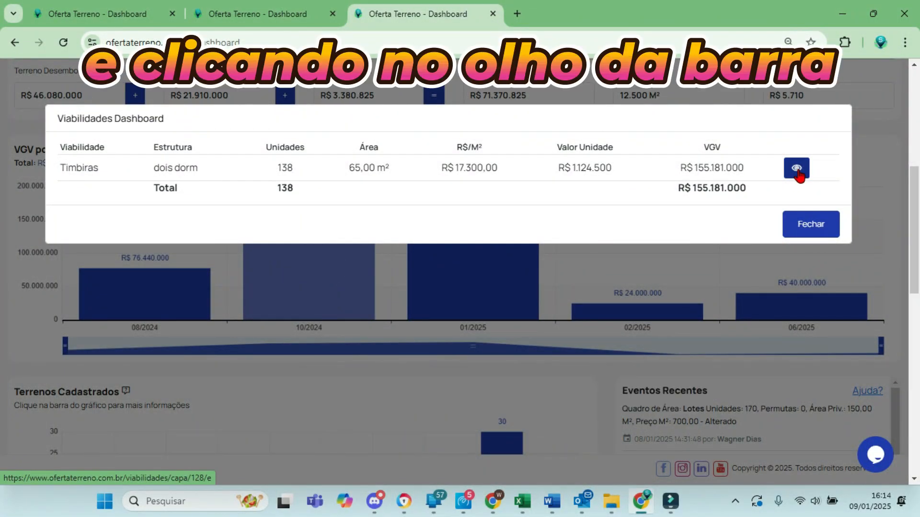
left_click(797, 171)
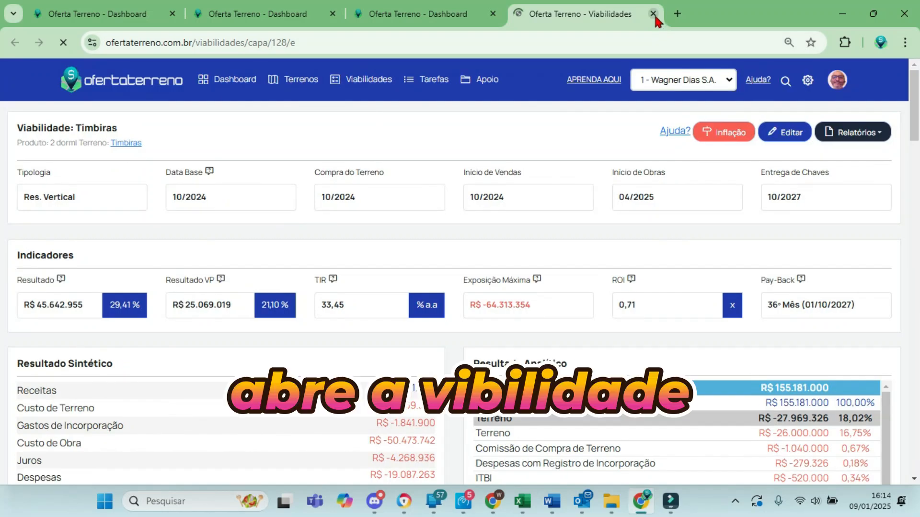
left_click(653, 14)
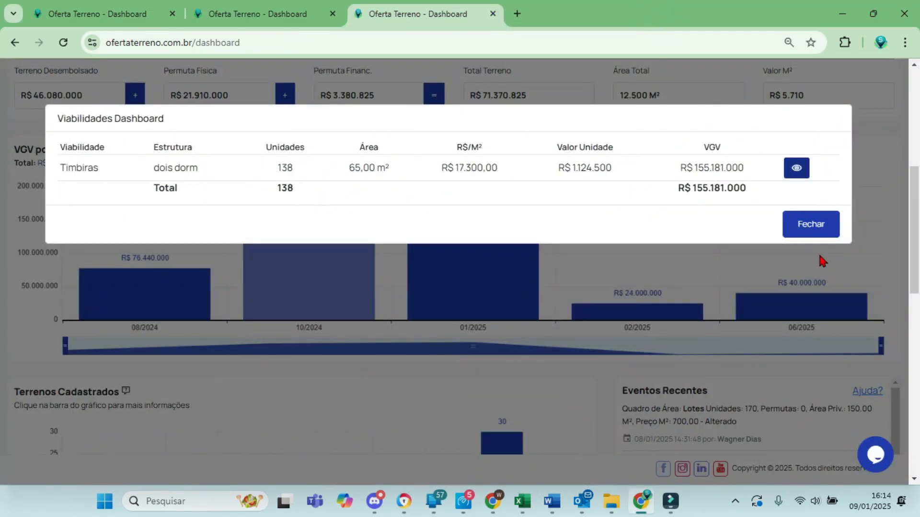
left_click(796, 229)
- Show the feasibilities launching in 01/2025, view the Terreno: Carneiro da cunha feasibility, and return to the chart
left_click(512, 290)
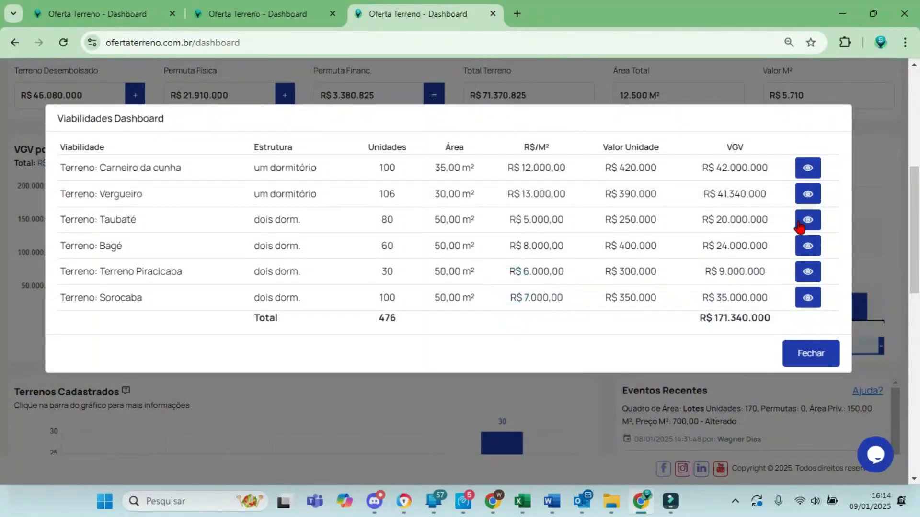
left_click(807, 172)
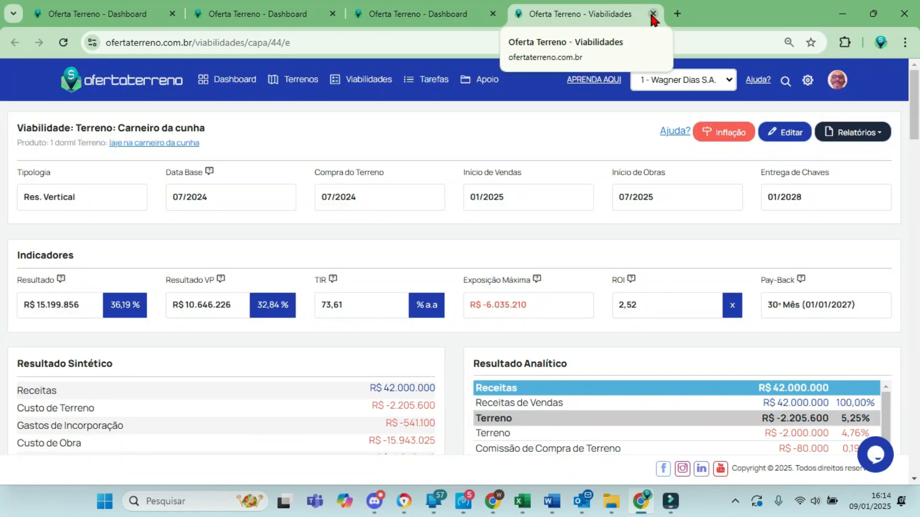
left_click(653, 15)
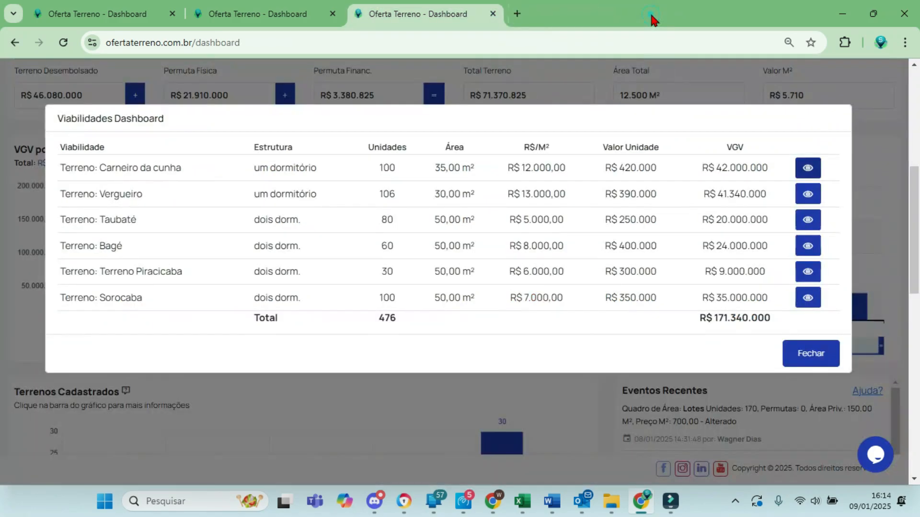
left_click(811, 353)
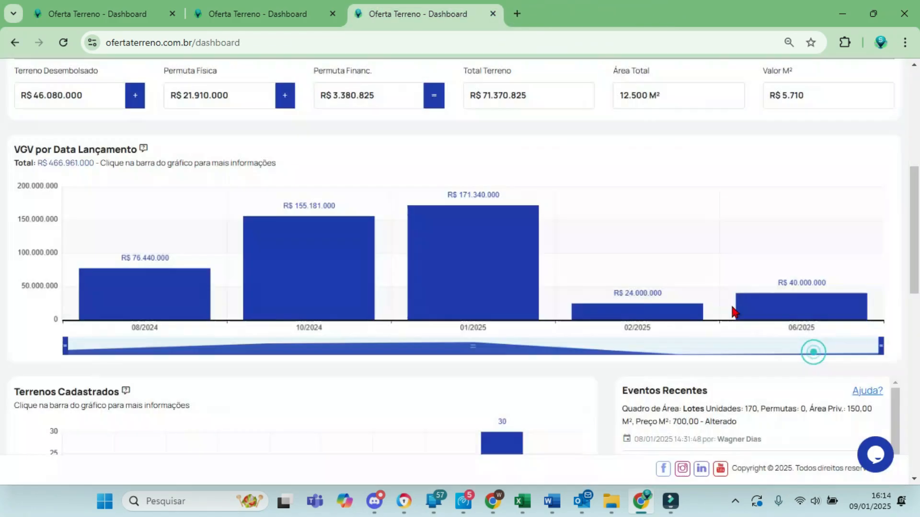
- Show the 02/2025 launch details, view the Terreno: São José dos Campos feasibility, and review its row before closing the details
left_click(664, 308)
left_click(806, 167)
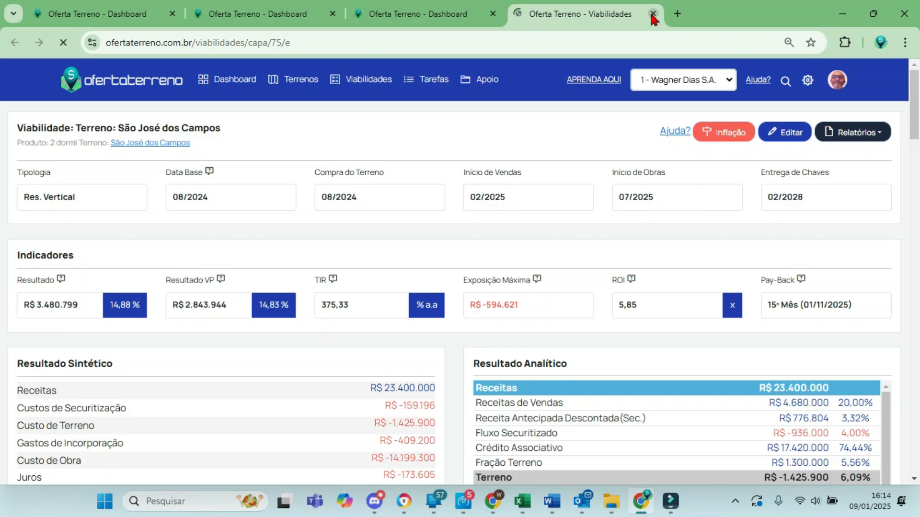
left_click(653, 14)
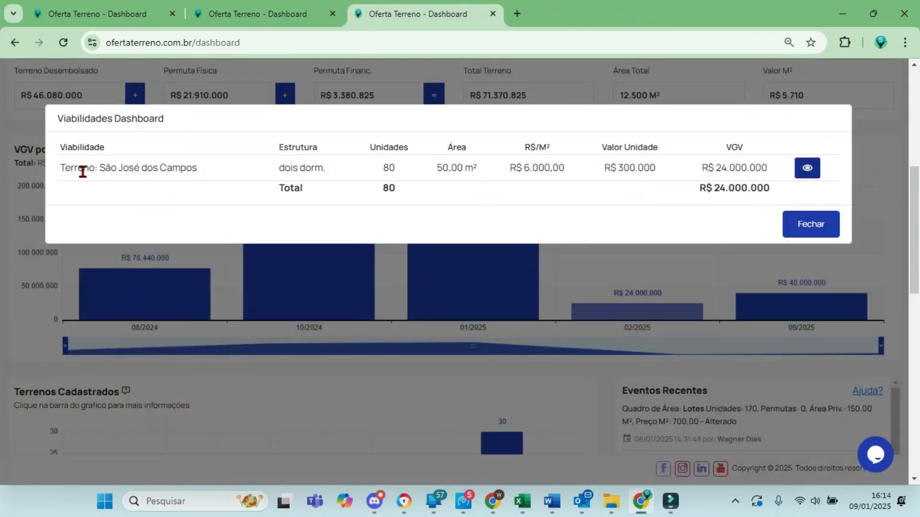
left_click_drag(60, 169, 790, 165)
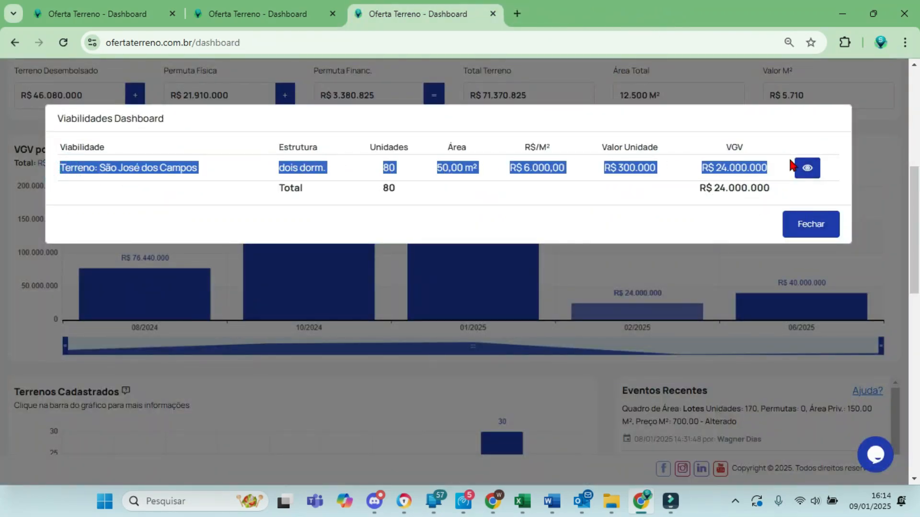
left_click(812, 232)
- Review the Timbiras row in the 10/2024 launch details again, close them, and show the 01/2025 launch details
left_click(322, 282)
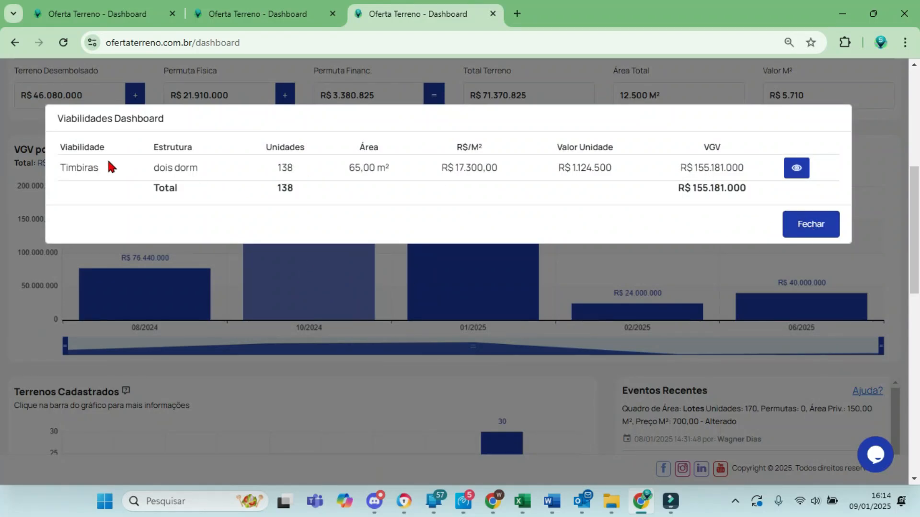
left_click_drag(121, 164, 372, 181)
left_click(820, 225)
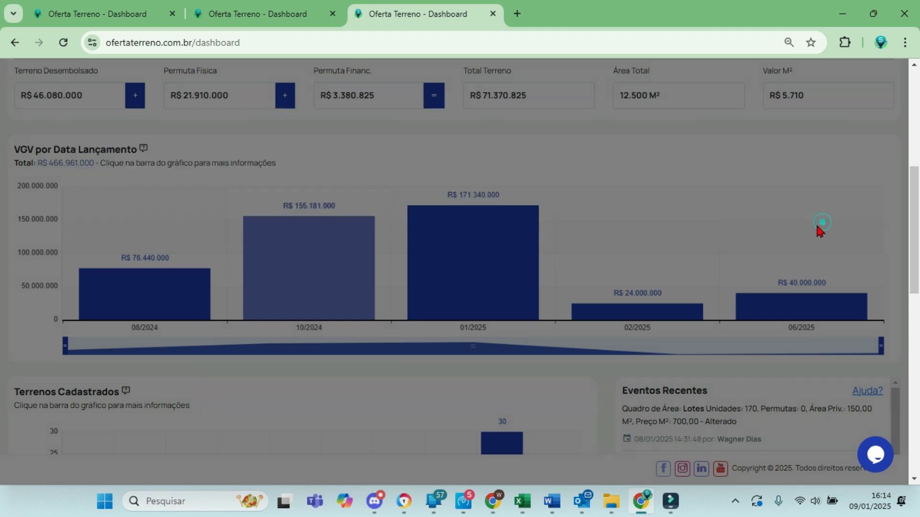
left_click(497, 261)
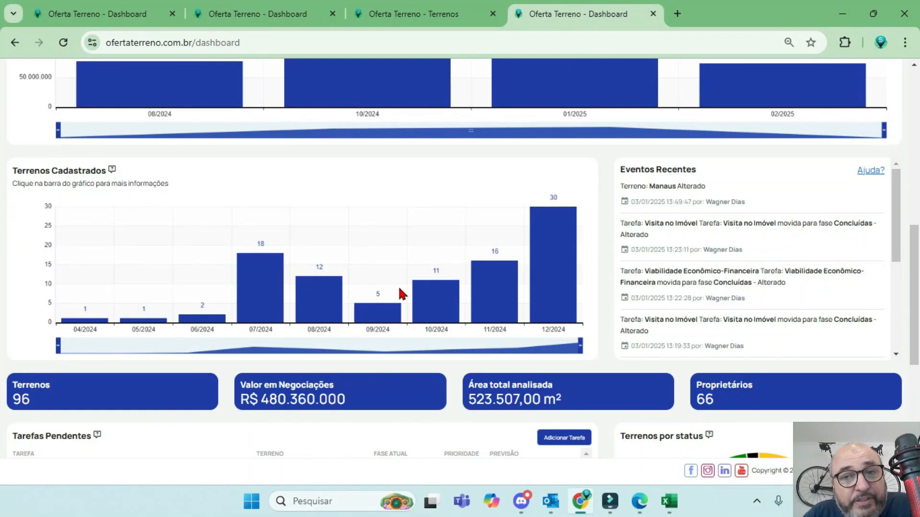
- Show the land behind the 04/2024 bar of Terrenos Cadastrados and review its name, status and registration date
scroll(353, 289, "up", 9)
scroll(180, 199, "down", 9)
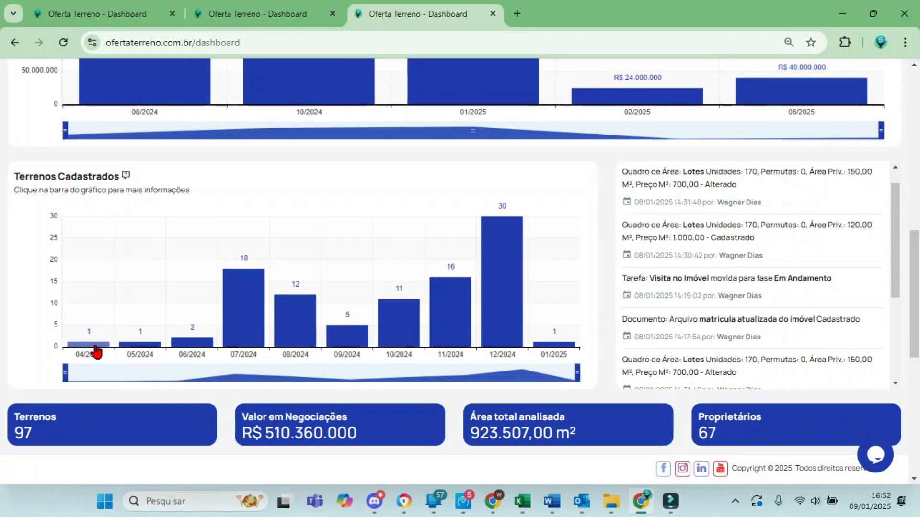
left_click(96, 346)
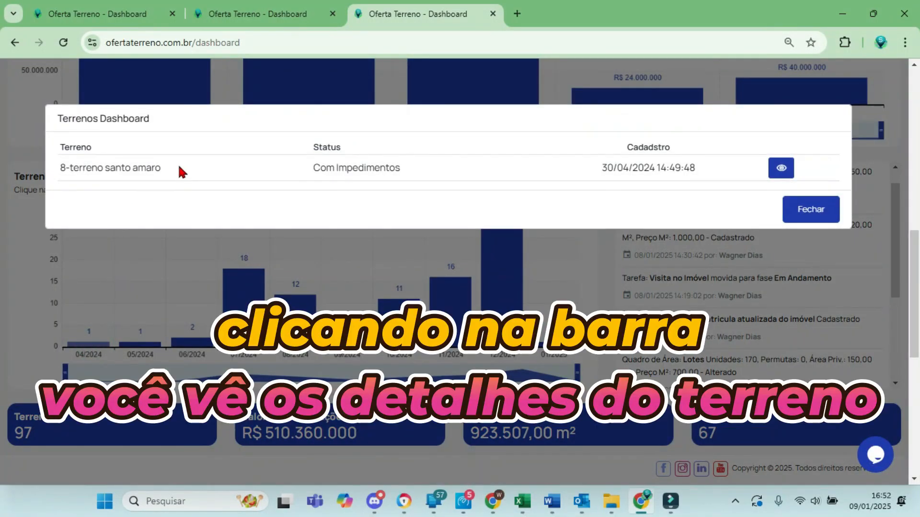
left_click_drag(179, 168, 56, 174)
left_click_drag(415, 170, 313, 173)
left_click_drag(704, 166, 576, 168)
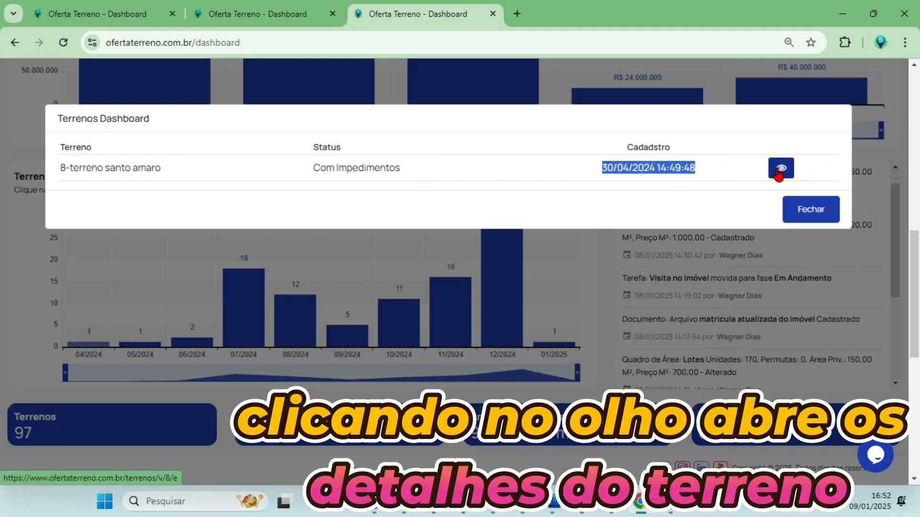
- Open the terreno santo amaro record in its overview page and review its lots, owners, negotiations, Quadro de Área and Viabilidades
left_click(780, 169)
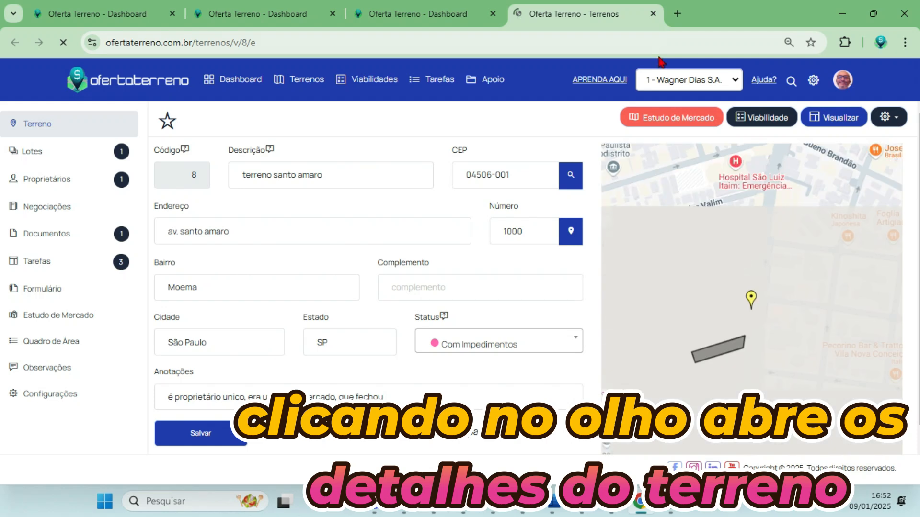
left_click(828, 121)
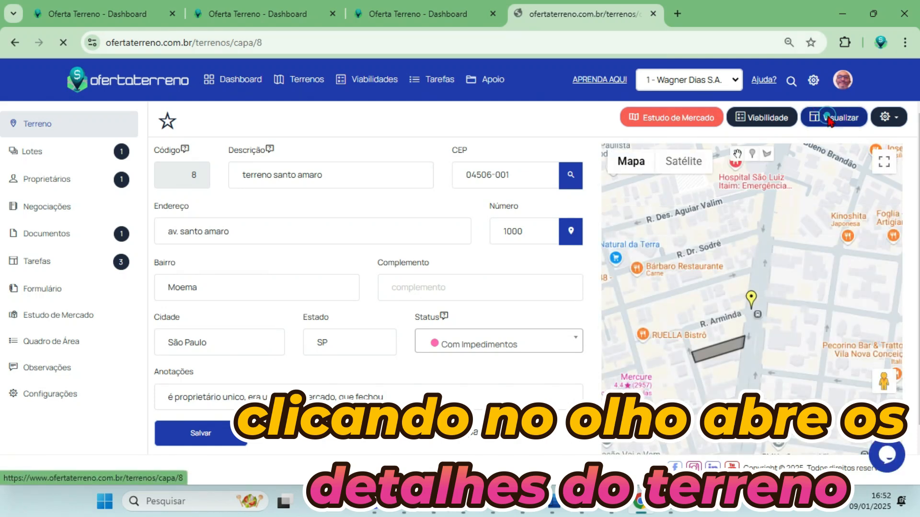
scroll(406, 226, "down", 3)
scroll(405, 234, "down", 10)
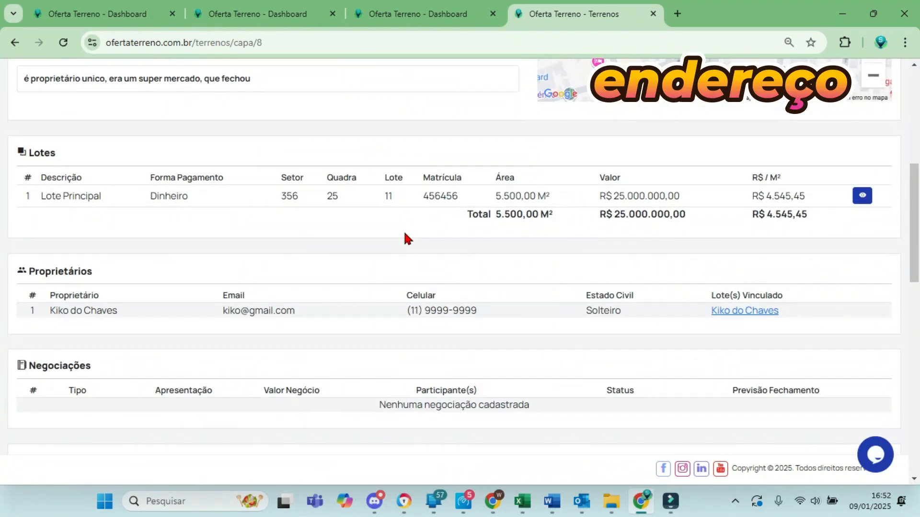
scroll(405, 233, "down", 7)
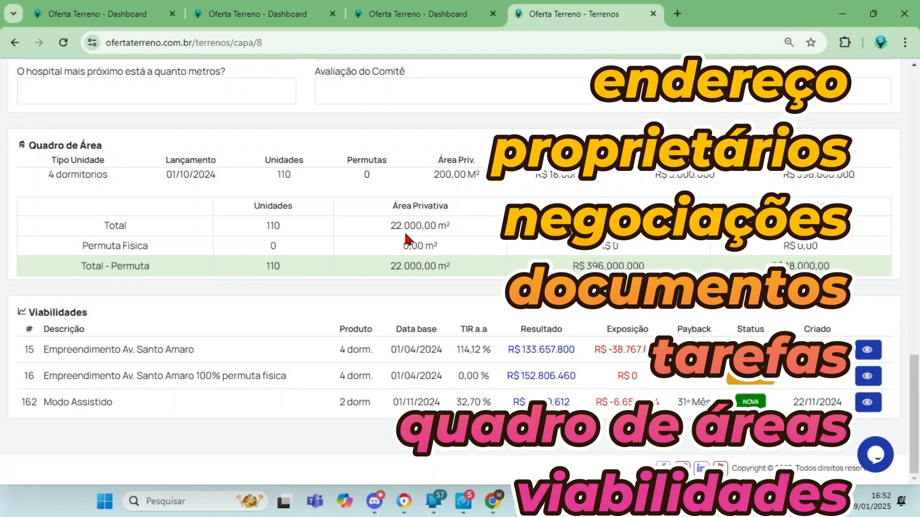
- View the land's Empreendimento Av. Santo Amaro feasibility (number 15), review its indicators and results, and close it
left_click(868, 353)
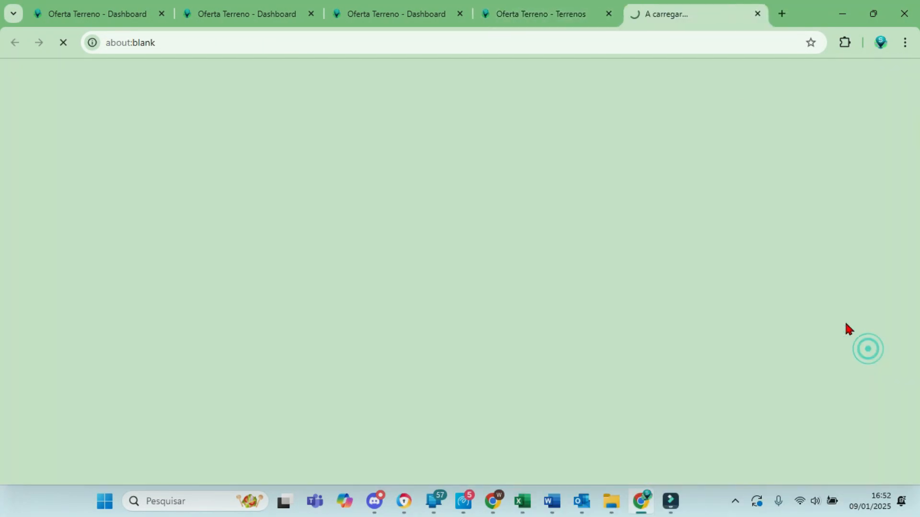
scroll(637, 282, "down", 14)
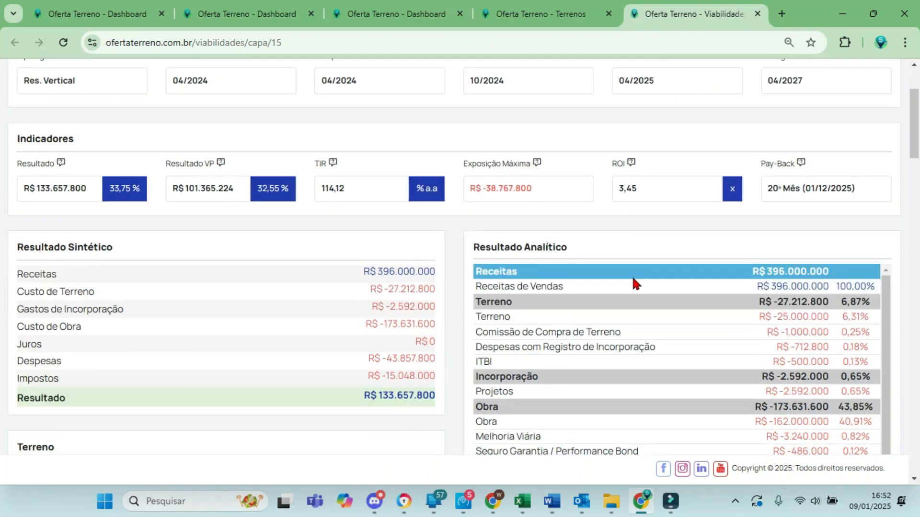
scroll(633, 281, "up", 14)
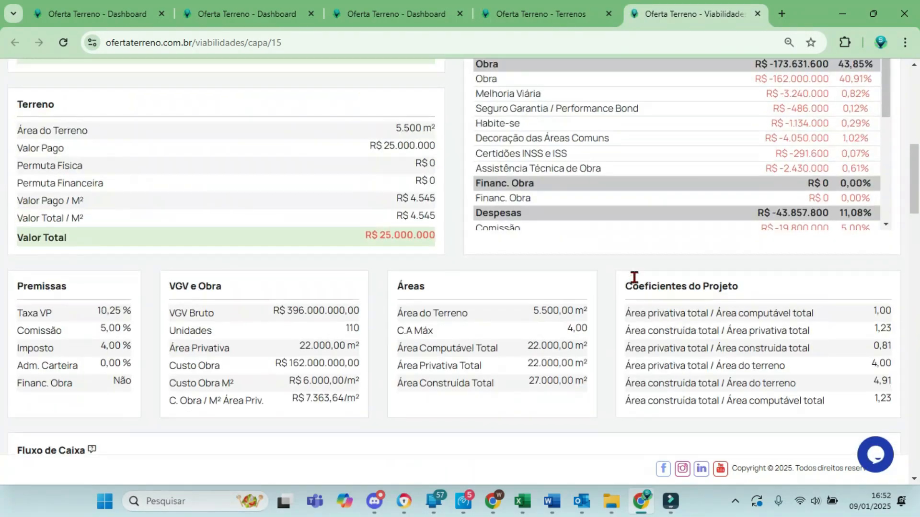
left_click(758, 14)
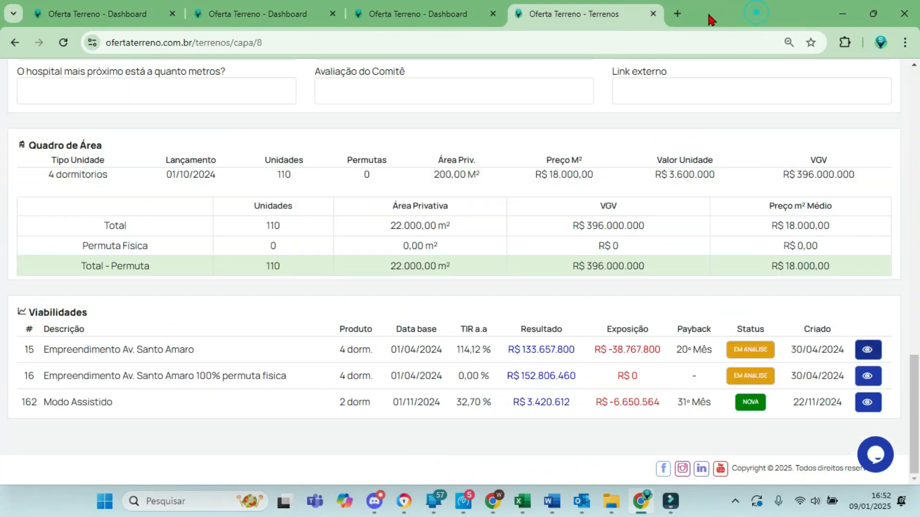
- Close the land's overview page, show the lands behind the 07/2024 bar of Terrenos Cadastrados, and review their status and registration dates
left_click(654, 14)
left_click(256, 323)
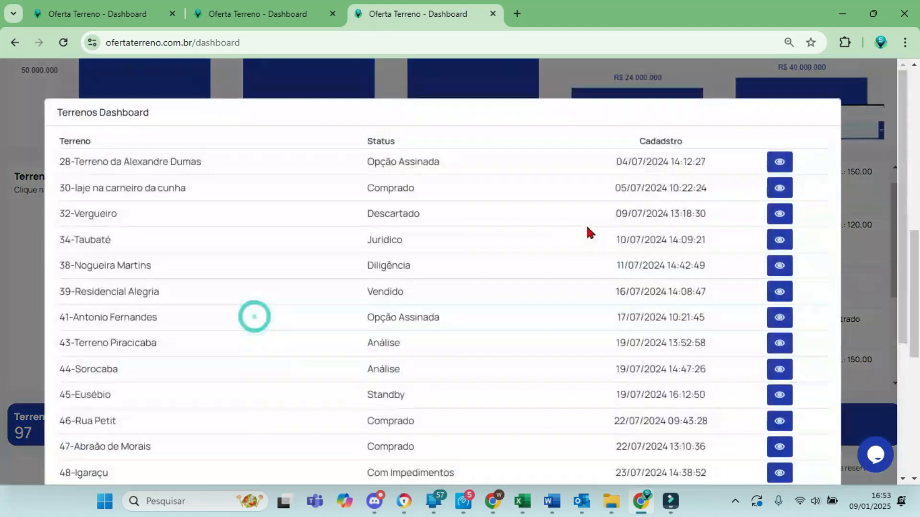
scroll(216, 271, "down", 5)
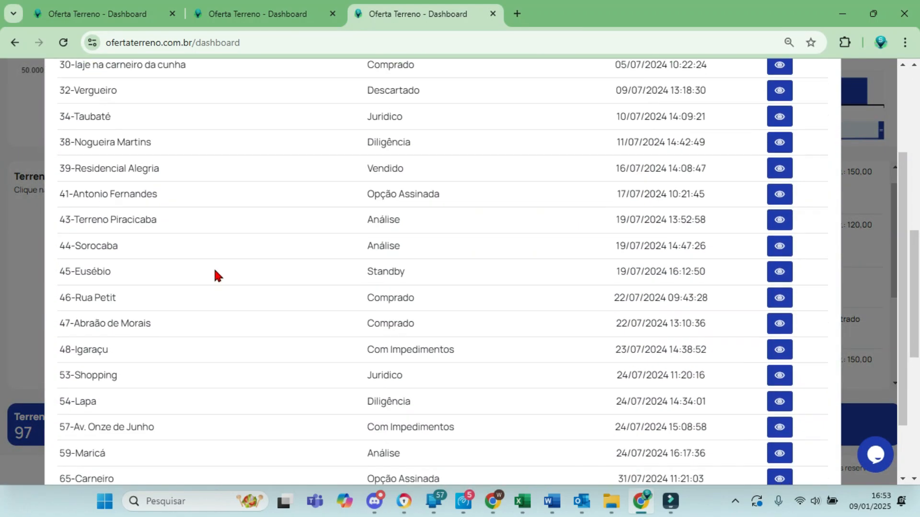
scroll(239, 273, "up", 5)
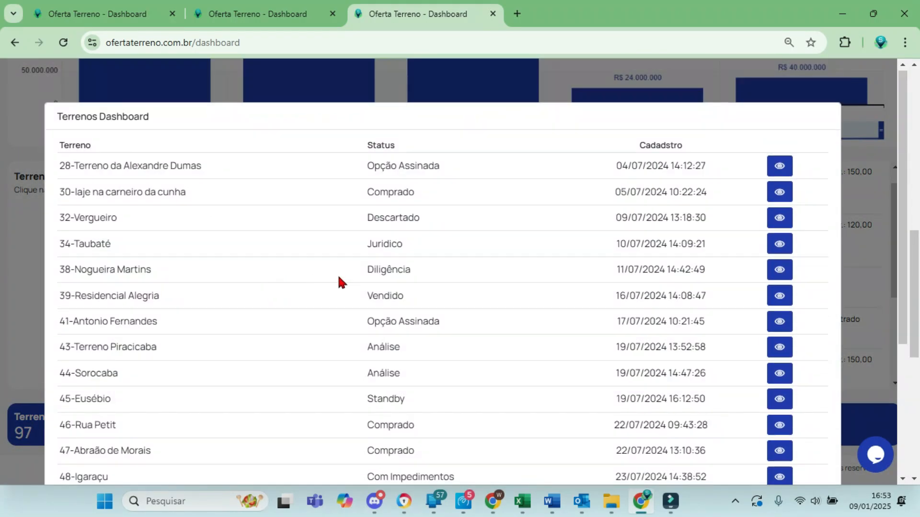
scroll(339, 281, "down", 4)
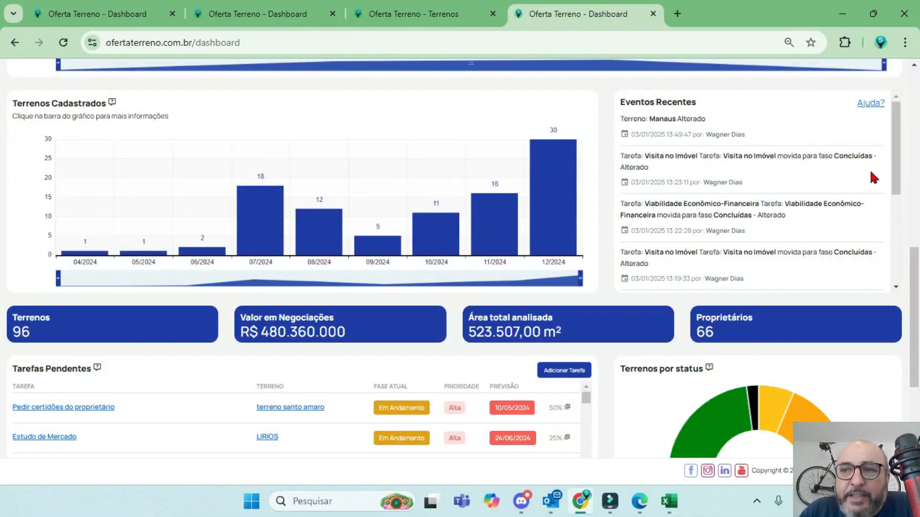
- Review the Terrenos Cadastrados chart and the Eventos Recentes list on the dashboard
scroll(454, 225, "down", 1)
scroll(222, 250, "up", 1)
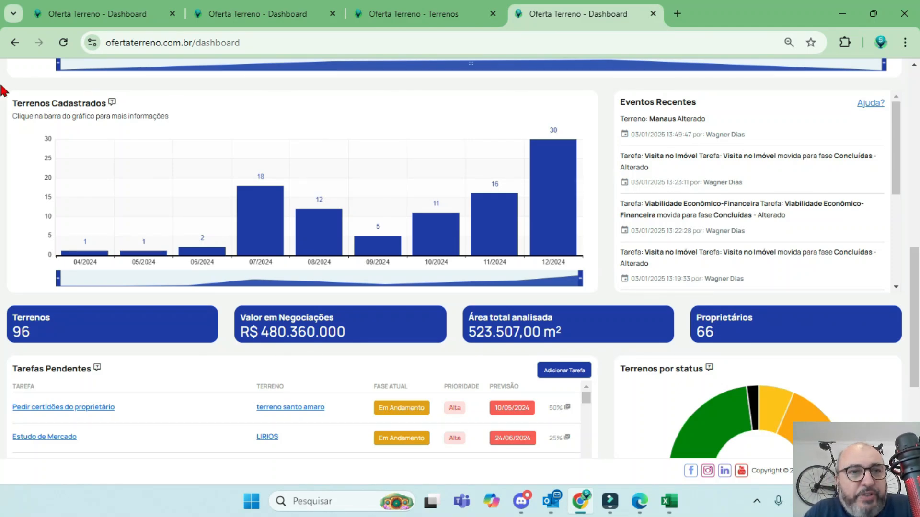
left_click_drag(16, 103, 106, 104)
left_click(221, 111)
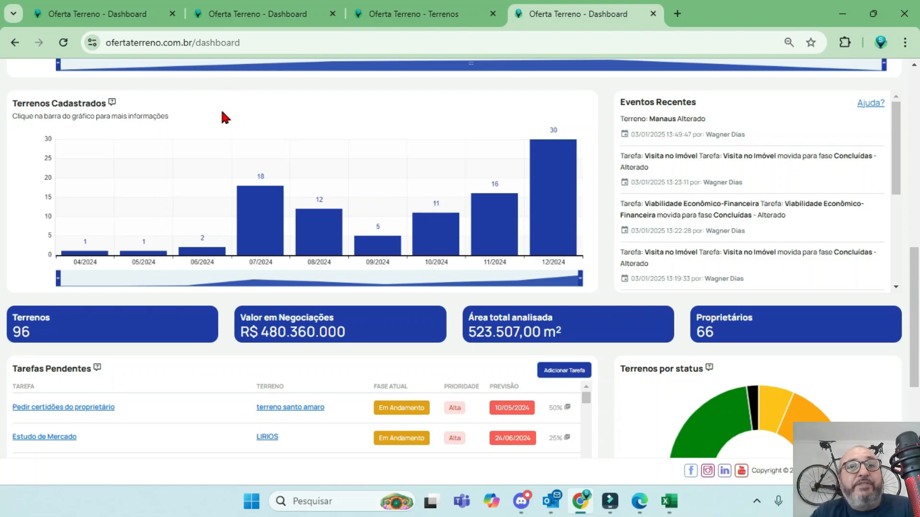
- Open the Manaus land (141) for editing from the Terrenos board and check its favorite star
scroll(220, 108, "up", 5)
scroll(253, 124, "up", 5)
left_click(321, 77)
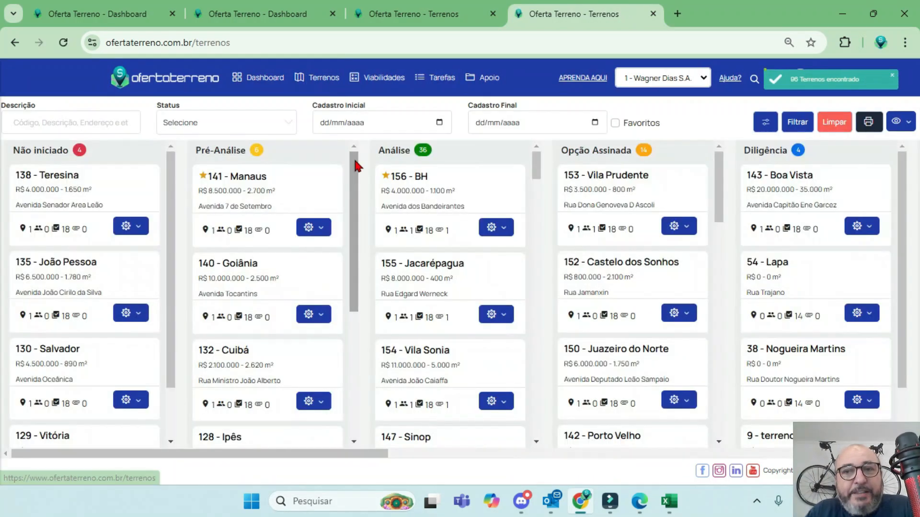
left_click(320, 228)
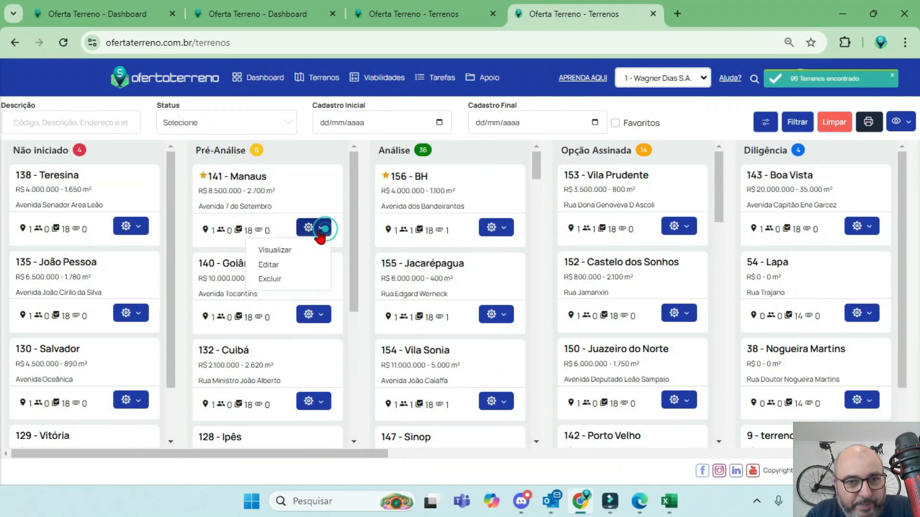
left_click(295, 267)
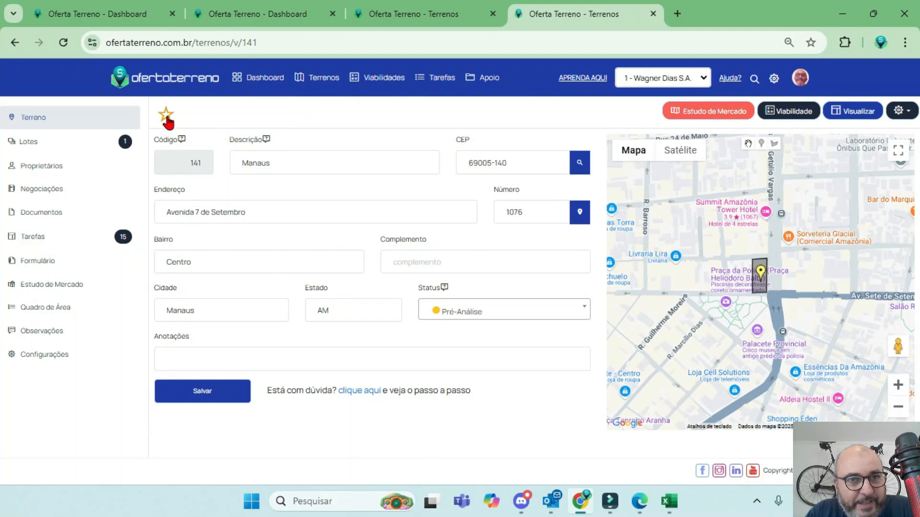
- Return to the Terrenos board and filter it to show only Favoritos
left_click(319, 78)
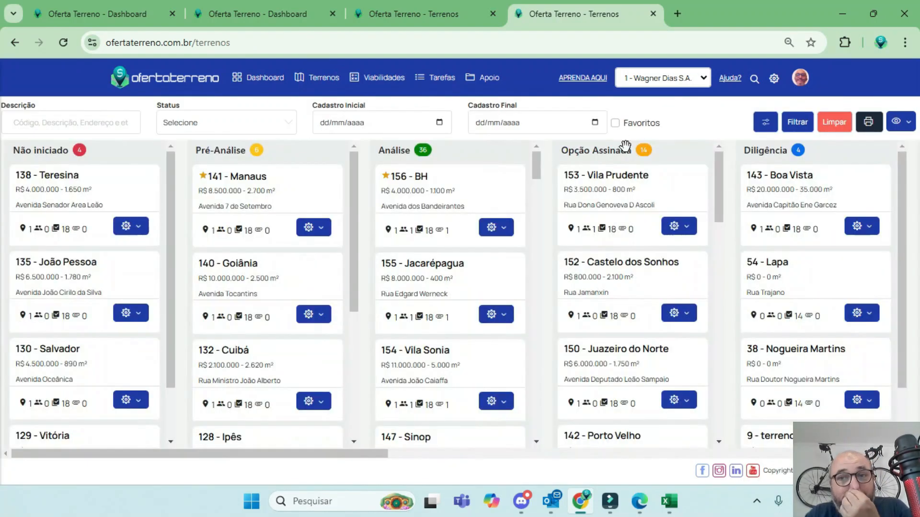
left_click(614, 123)
left_click(797, 122)
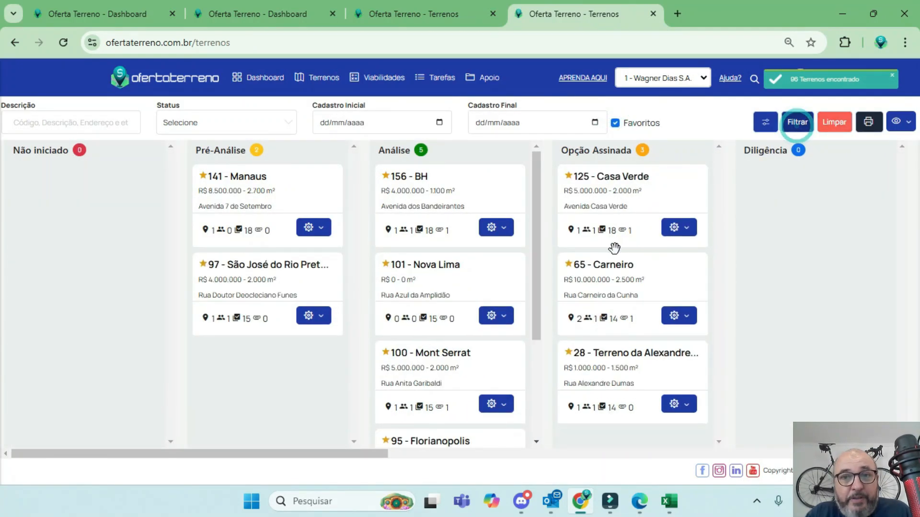
- Return to the dashboard and review the Terrenos Cadastrados chart and the Terrenos and Valor em Negociações totals
left_click(265, 78)
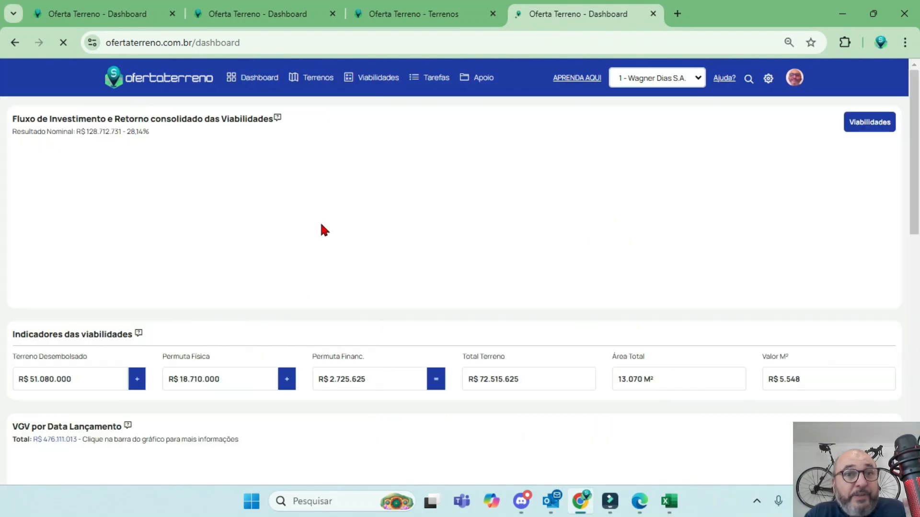
scroll(260, 241, "down", 4)
scroll(260, 241, "down", 5)
left_click_drag(106, 175, 4, 177)
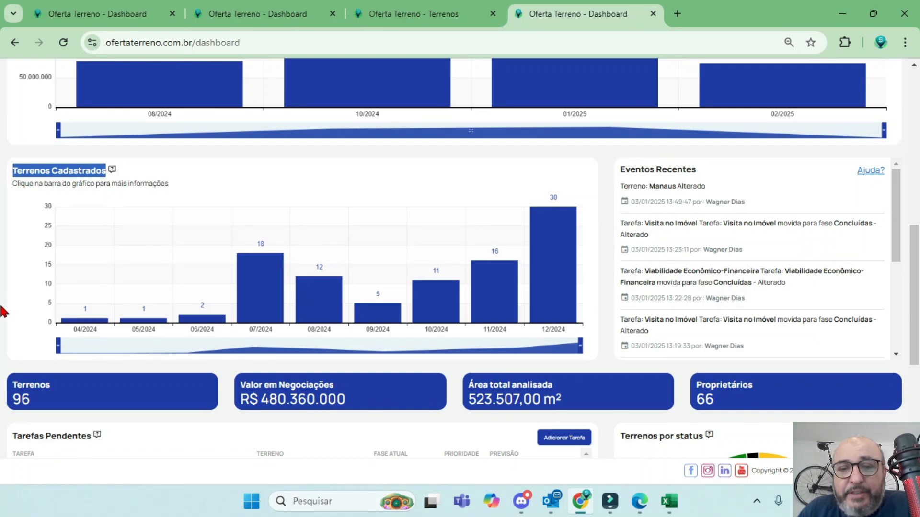
scroll(4, 311, "down", 3)
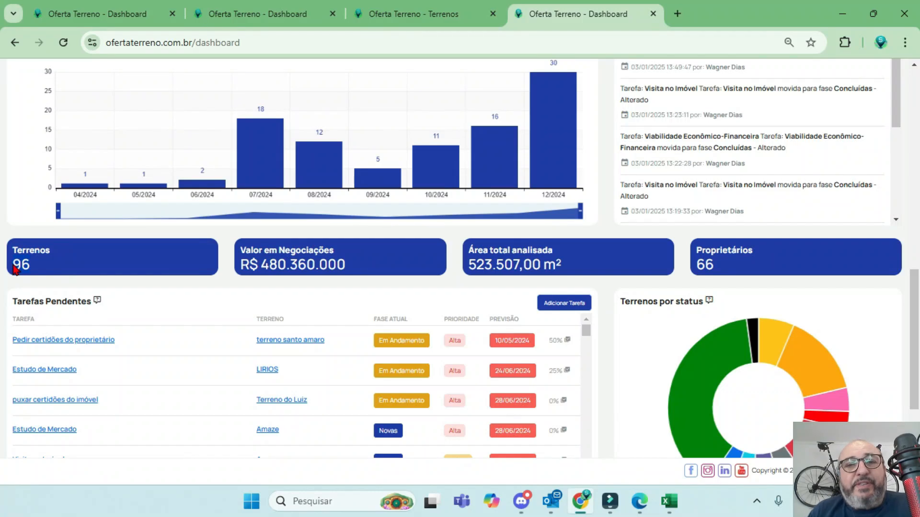
left_click_drag(354, 263, 235, 269)
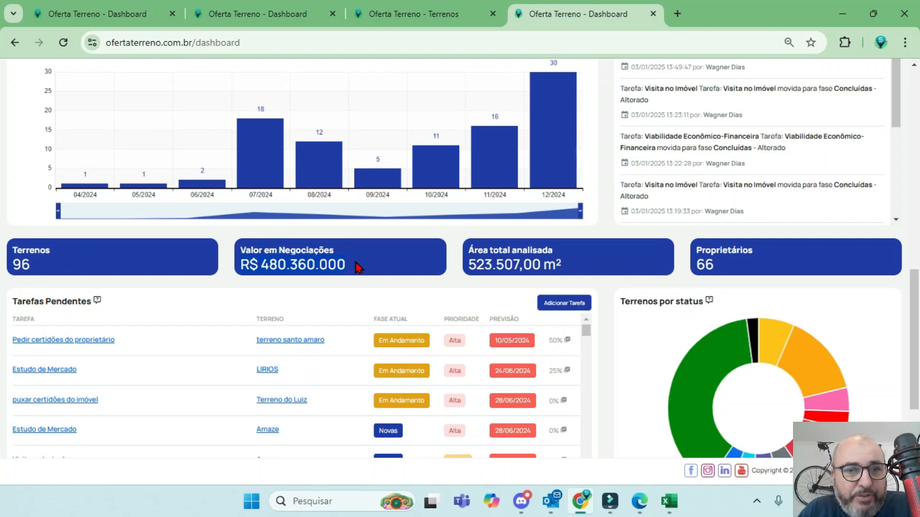
left_click_drag(340, 265, 267, 265)
- Compare the Total Terreno value under Indicadores das viabilidades with the Valor em Negociações total
scroll(268, 267, "up", 6)
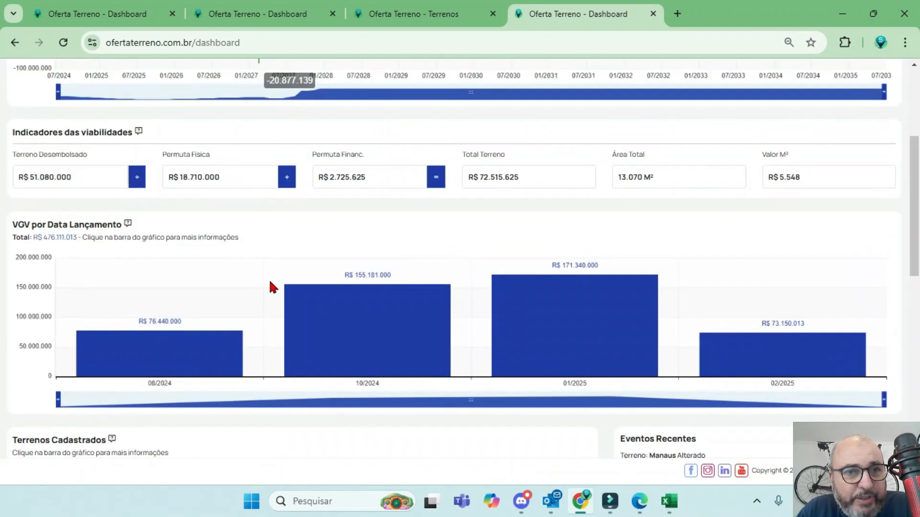
left_click_drag(541, 179, 467, 180)
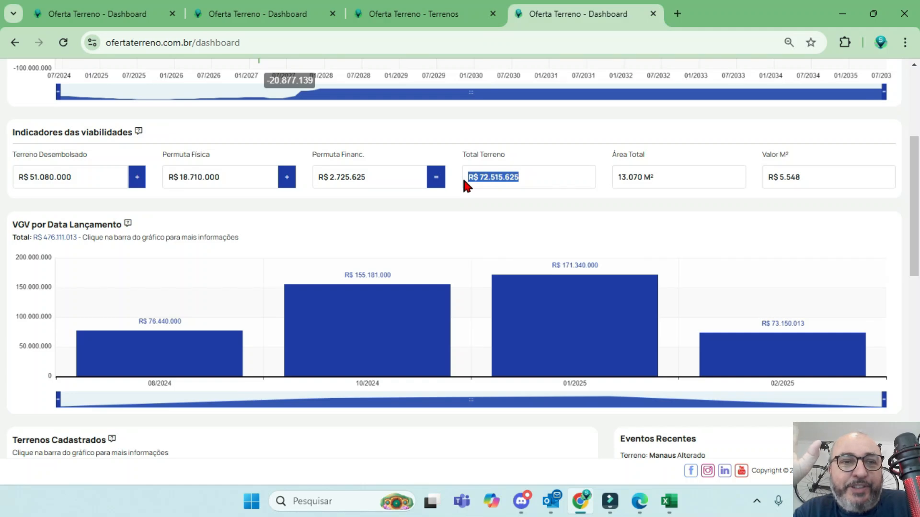
left_click_drag(12, 132, 123, 133)
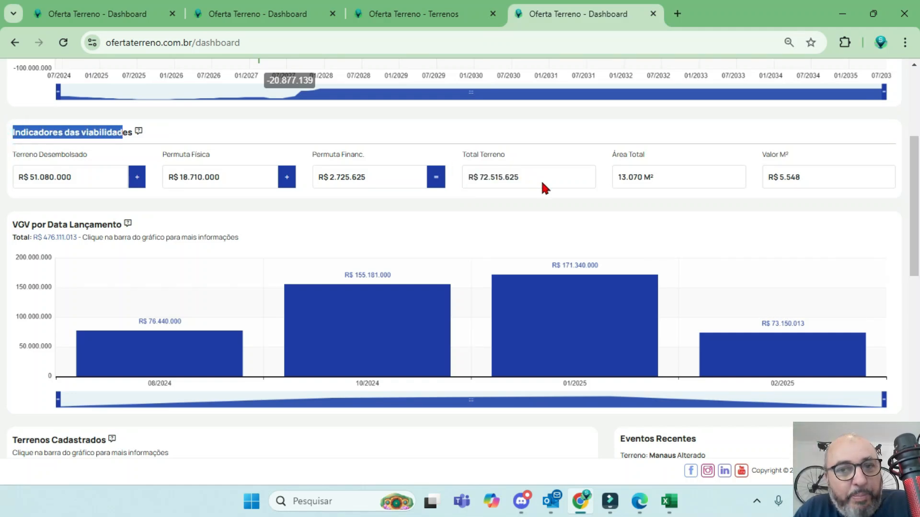
left_click_drag(542, 182, 468, 181)
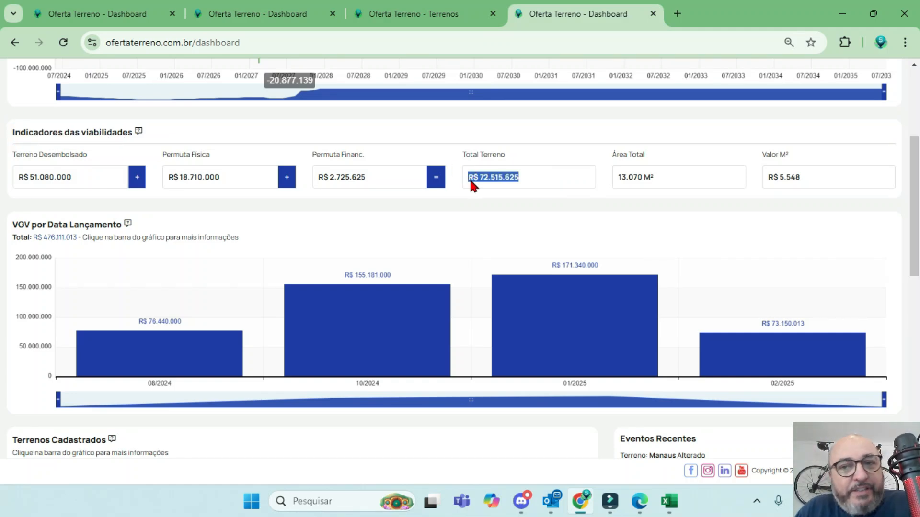
scroll(486, 182, "down", 9)
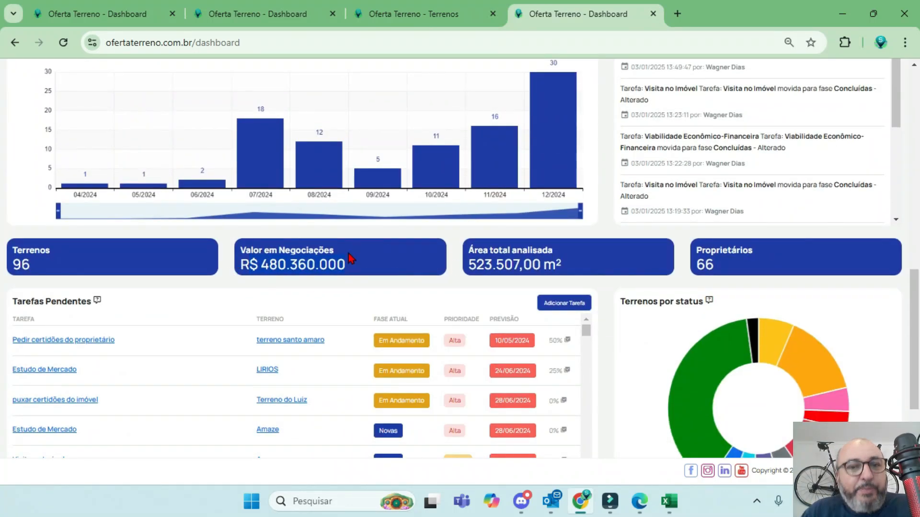
scroll(354, 261, "up", 4)
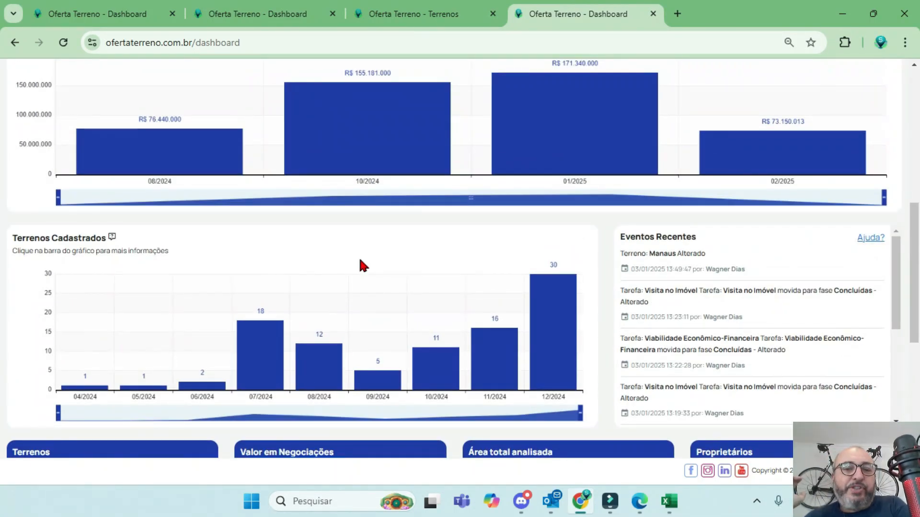
- Review the Área total analisada and Proprietários totals and the Análise slice of the Terrenos por status chart
scroll(363, 265, "down", 4)
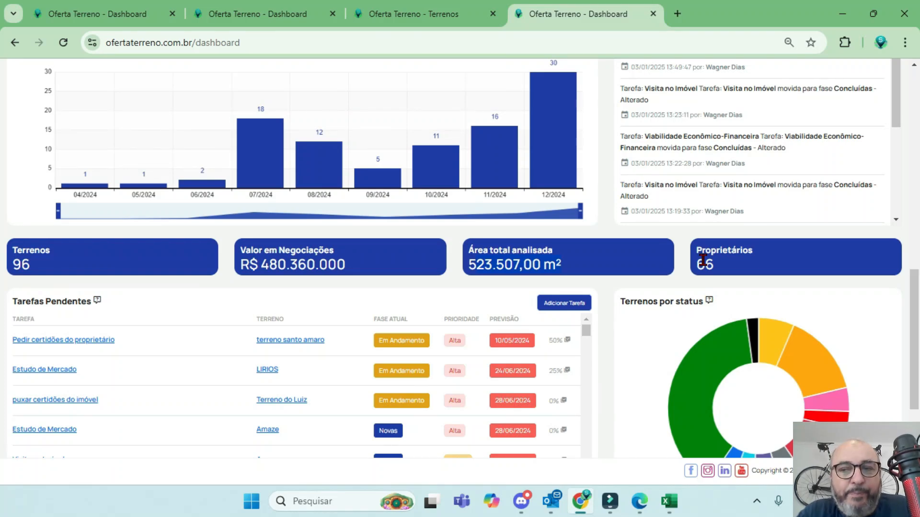
scroll(714, 287, "down", 2)
mouse_move(722, 292)
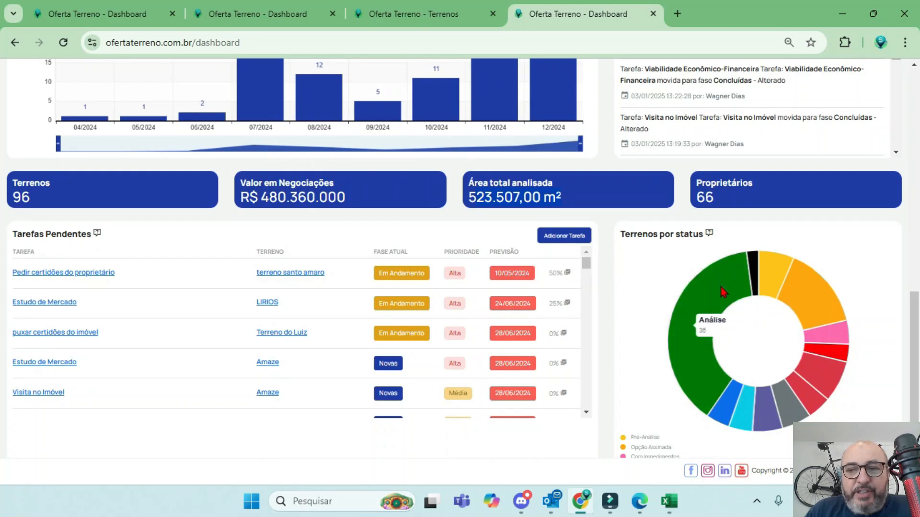
- Show the Terrenos board and review its status columns and the lands in each one
scroll(648, 281, "up", 10)
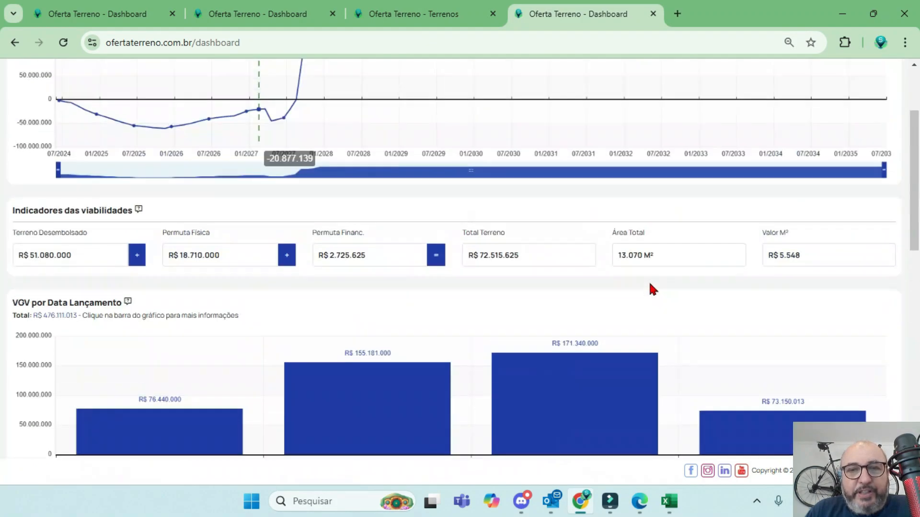
left_click(316, 77)
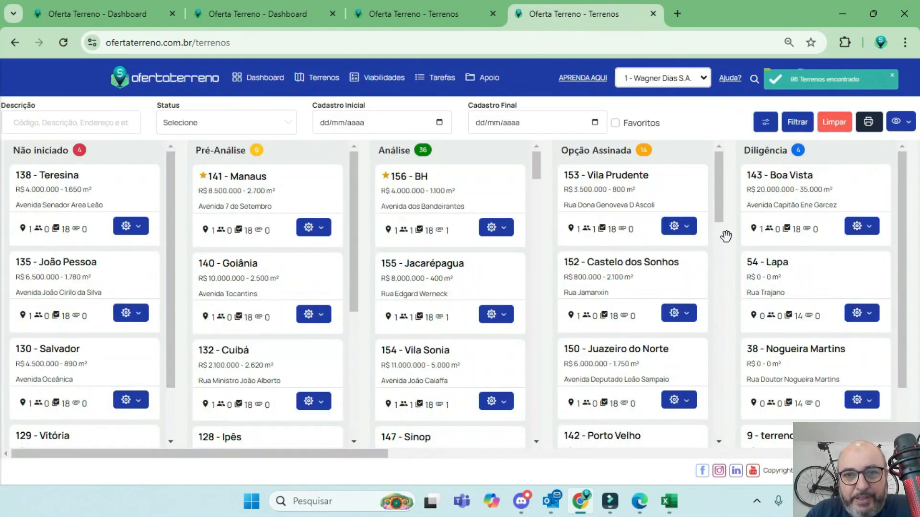
left_click_drag(163, 457, 45, 457)
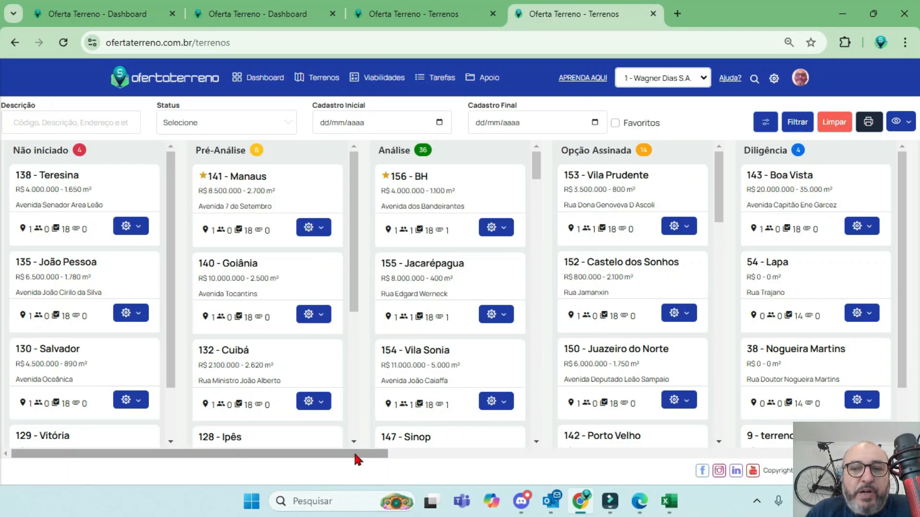
left_click_drag(353, 455, 312, 435)
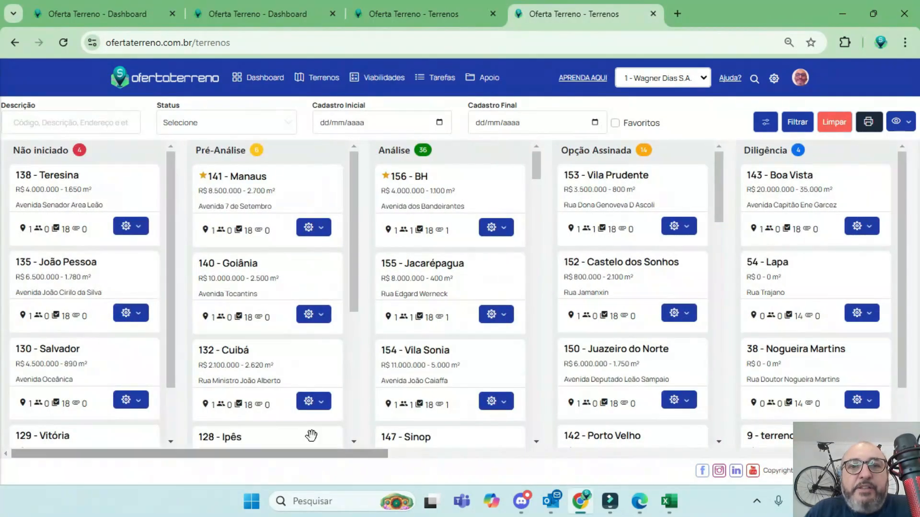
- Return to the dashboard and examine the Análise slice and status legend of the Terrenos por status chart
left_click(258, 77)
left_click_drag(916, 166, 915, 394)
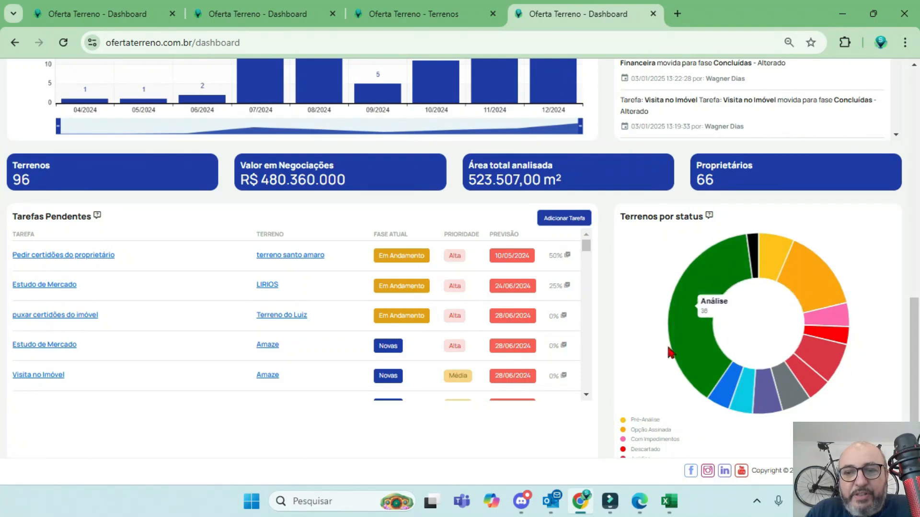
scroll(791, 249, "down", 1)
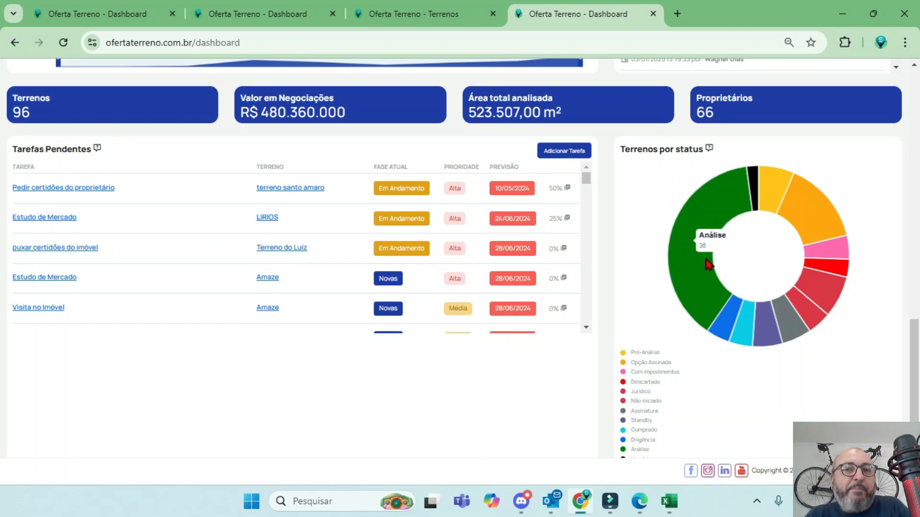
- Look over the whole dashboard again, from the consolidated investment flow and indicators to the VGV and Terrenos Cadastrados charts
scroll(708, 264, "up", 5)
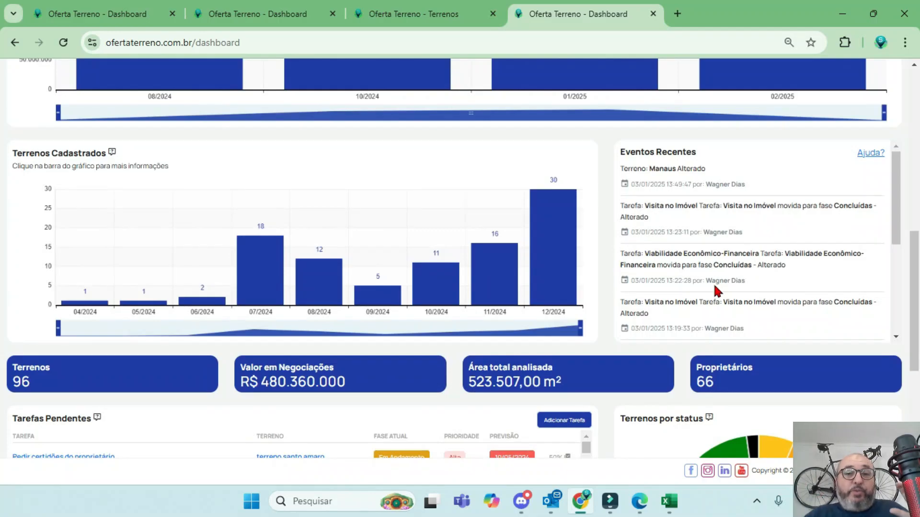
scroll(718, 291, "up", 10)
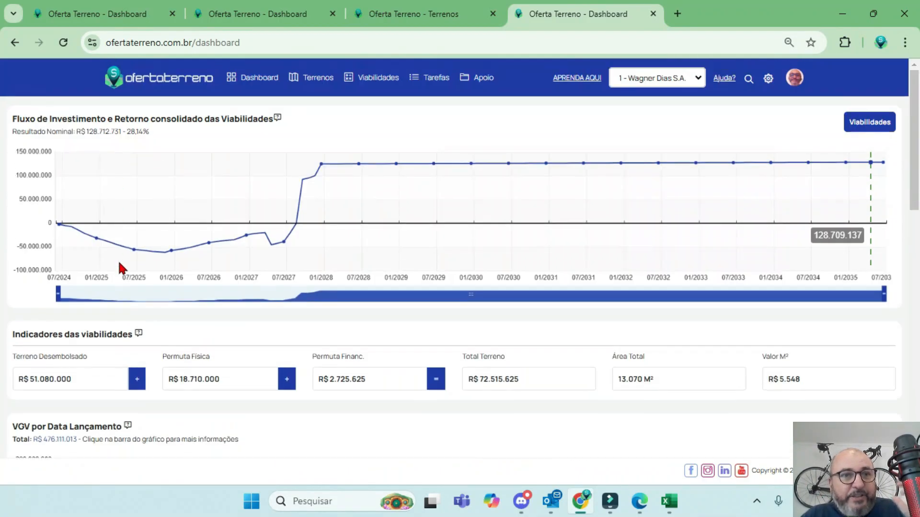
scroll(192, 271, "down", 10)
scroll(194, 278, "up", 10)
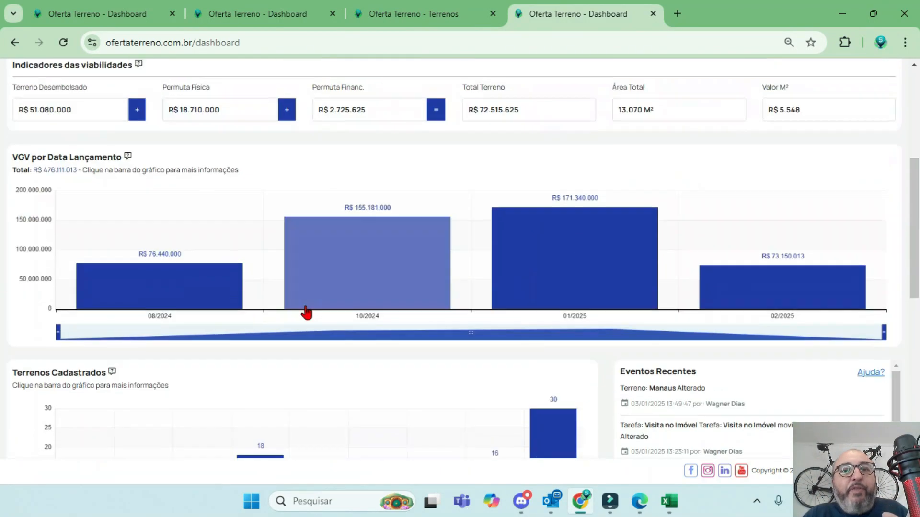
- View the Lista de Viabilidades and the Terrenos board, and go back to the dashboard
left_click(373, 78)
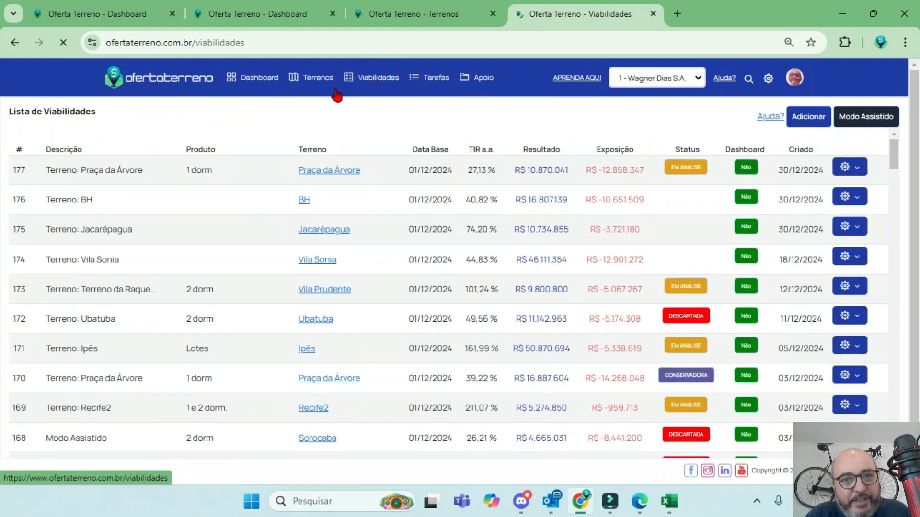
left_click(314, 76)
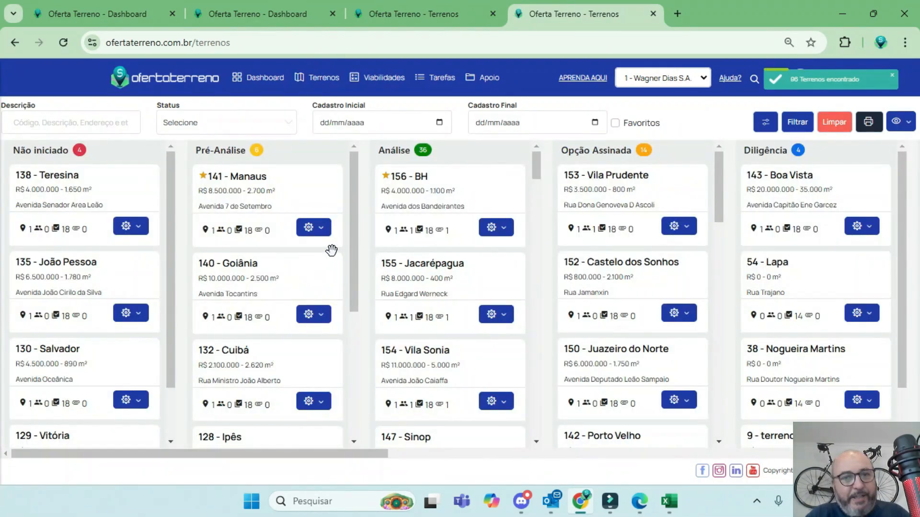
left_click(261, 79)
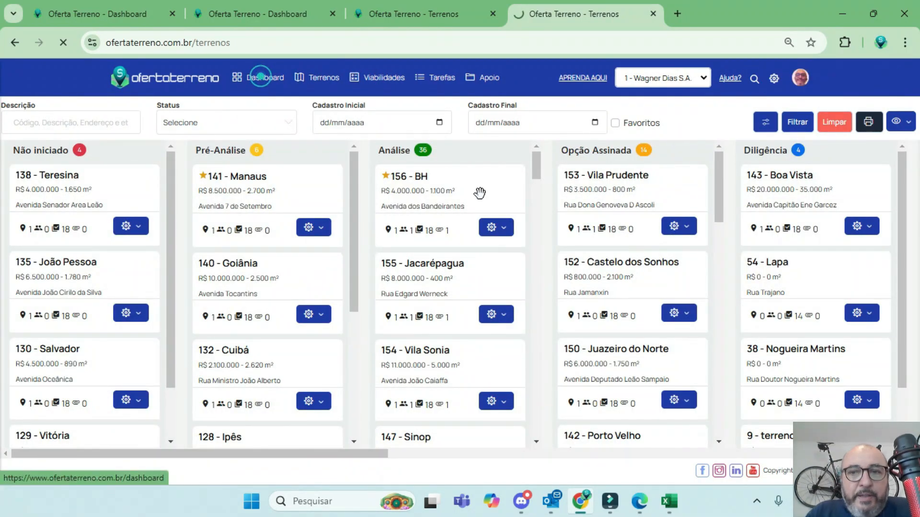
- Look over the lower part of the dashboard and point out the Eventos Recentes list beside the Terrenos Cadastrados chart
scroll(499, 240, "down", 5)
scroll(500, 238, "down", 8)
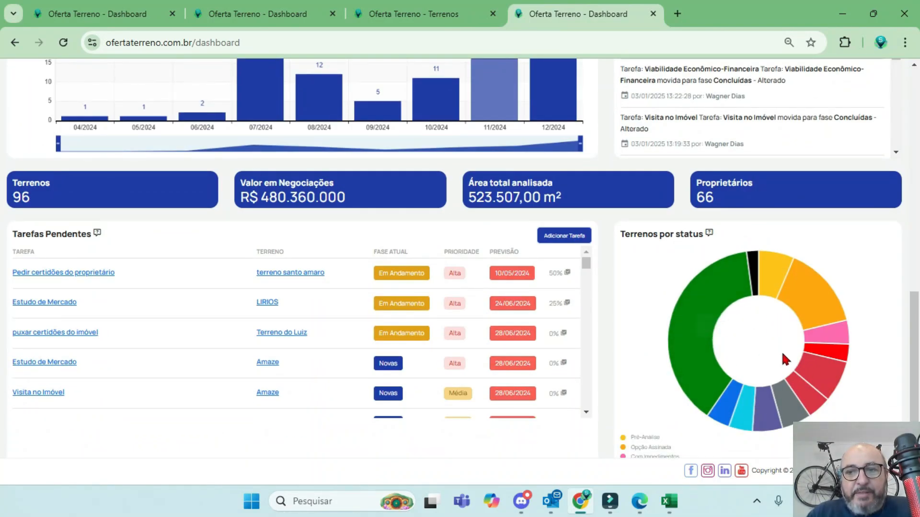
scroll(731, 357, "up", 4)
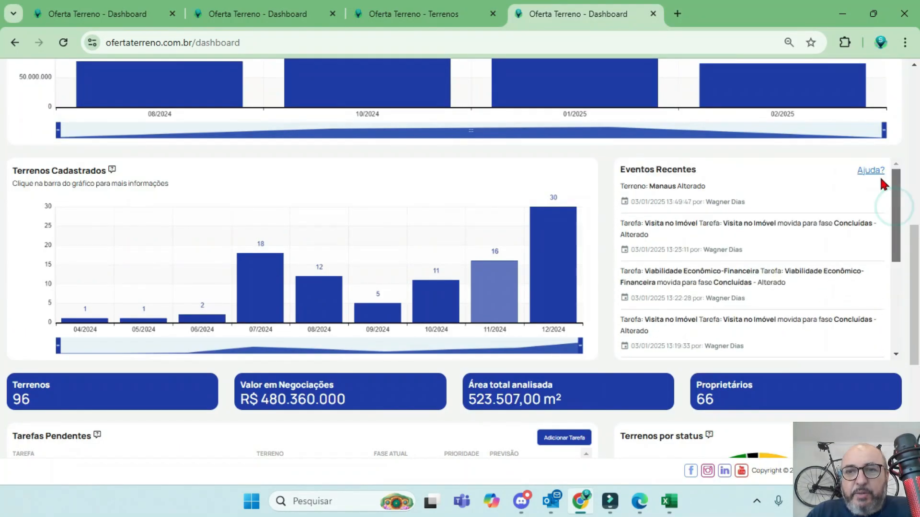
left_click_drag(711, 173, 627, 173)
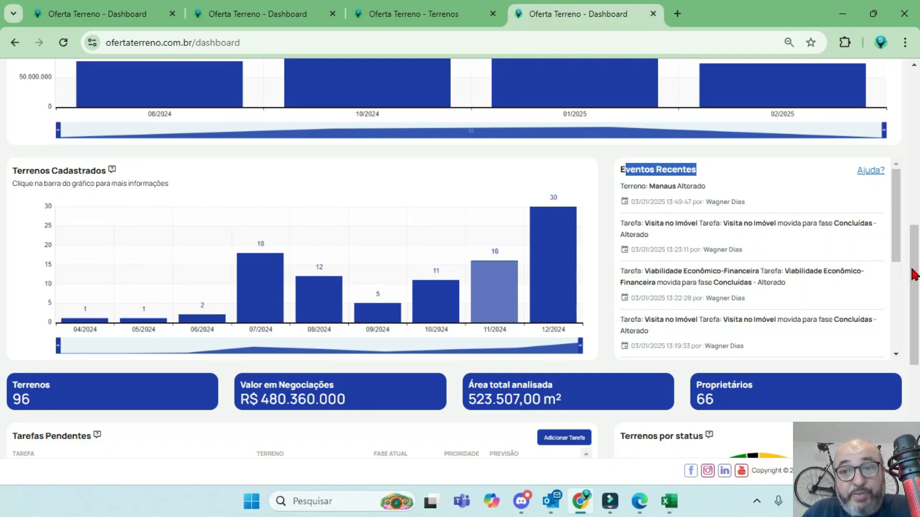
- Examine the Tarefas Pendentes table, including each task's land, current phase, priority, due date and progress
left_click_drag(914, 274, 910, 376)
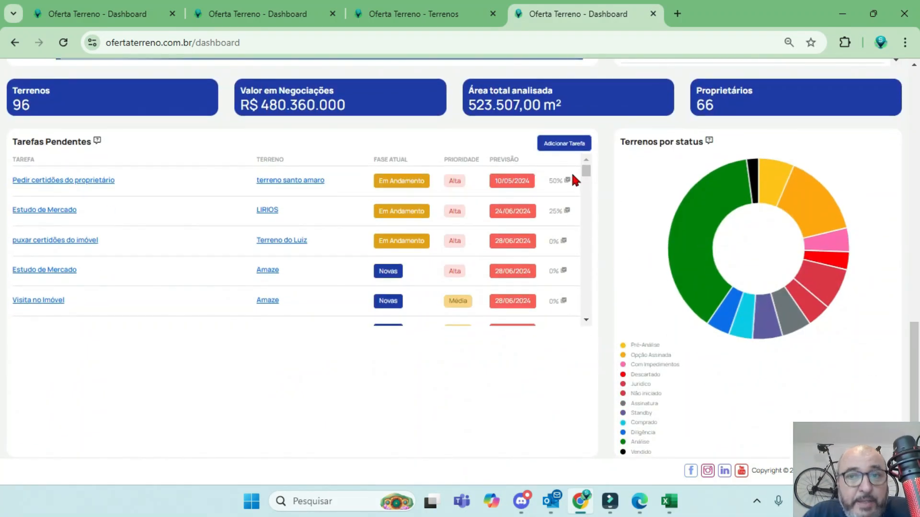
left_click_drag(90, 143, 14, 147)
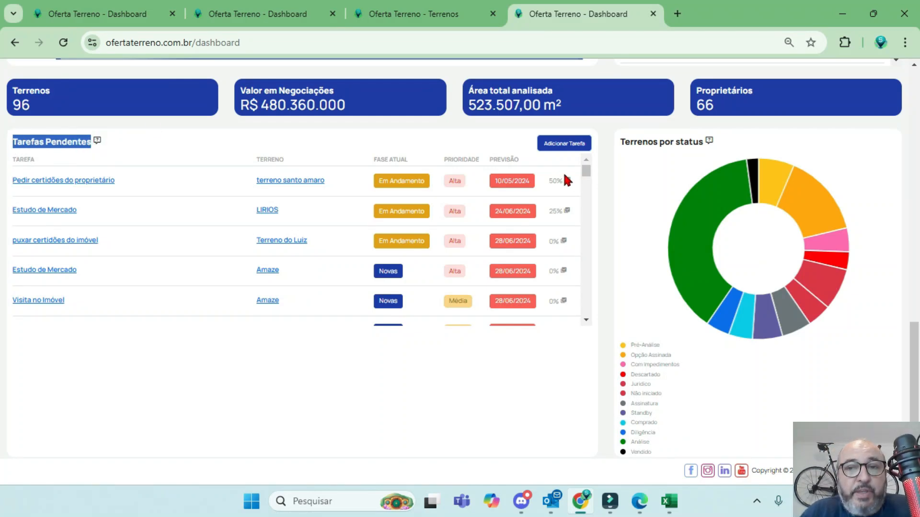
mouse_move(565, 181)
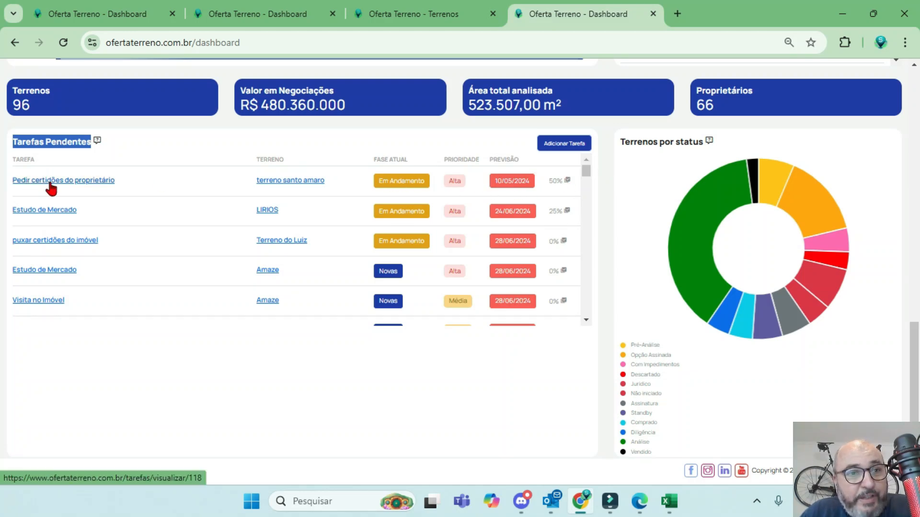
mouse_move(586, 178)
left_mouse_down()
mouse_move(590, 318)
mouse_move(588, 171)
left_mouse_up()
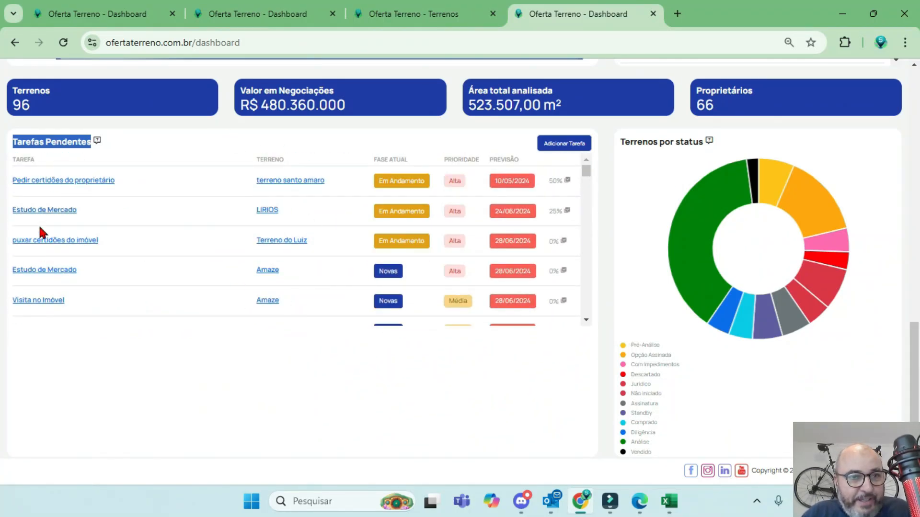
- View the pending task "Pedir certidões do proprietário" with its description, checklist and activities, and go back to the dashboard
left_click(65, 181)
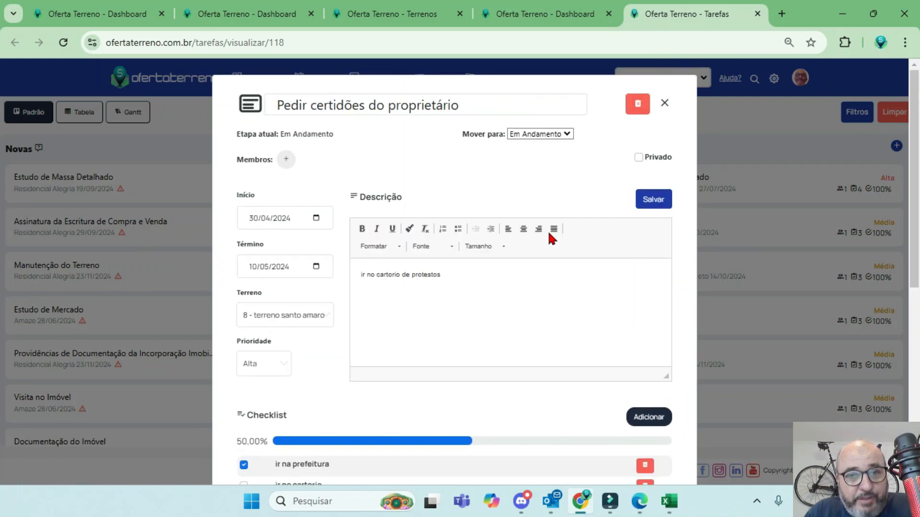
scroll(318, 278, "down", 7)
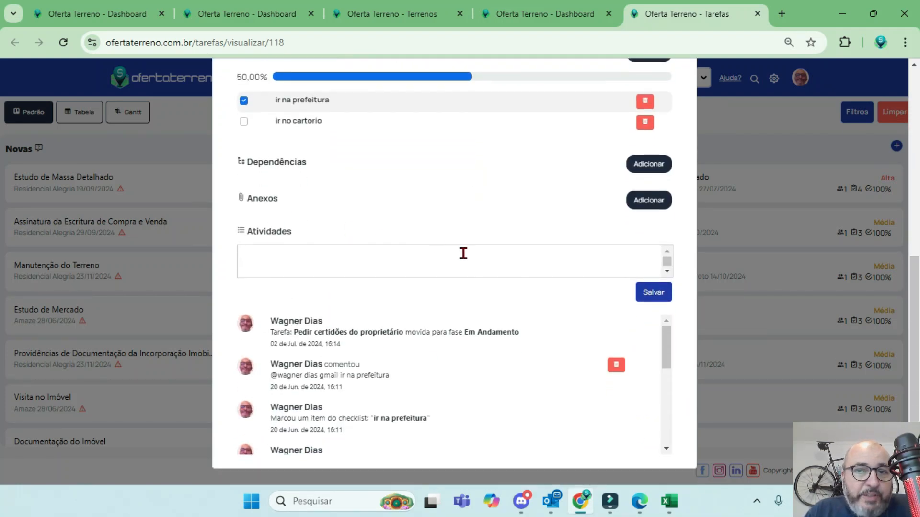
scroll(493, 254, "up", 8)
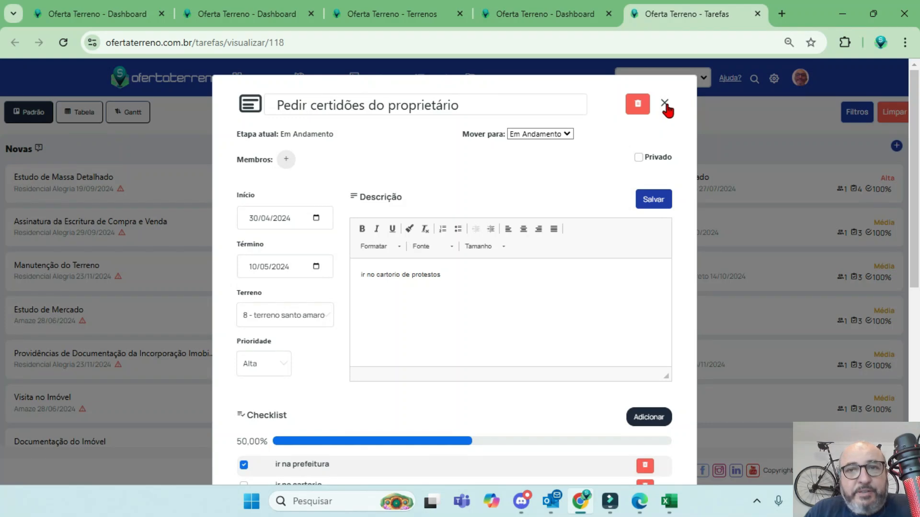
left_click(593, 28)
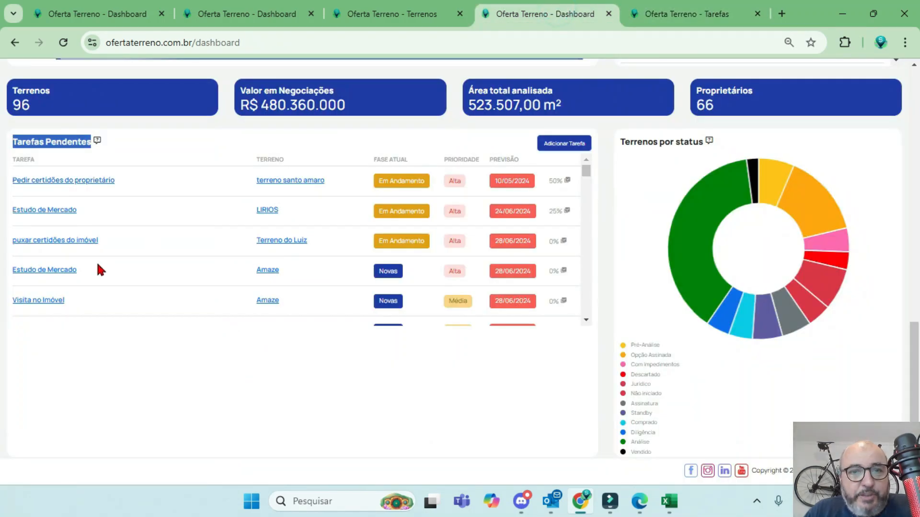
- Look through more of the Tarefas Pendentes list and return to the consolidated investment flow at the start of the dashboard
mouse_move(589, 173)
left_mouse_down()
mouse_move(584, 262)
mouse_move(586, 178)
left_mouse_up()
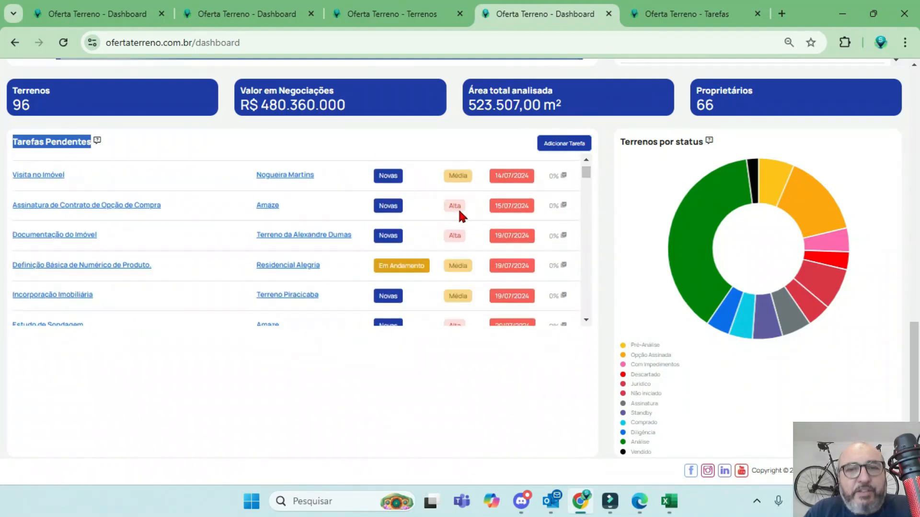
scroll(461, 212, "up", 18)
scroll(588, 210, "up", 1)
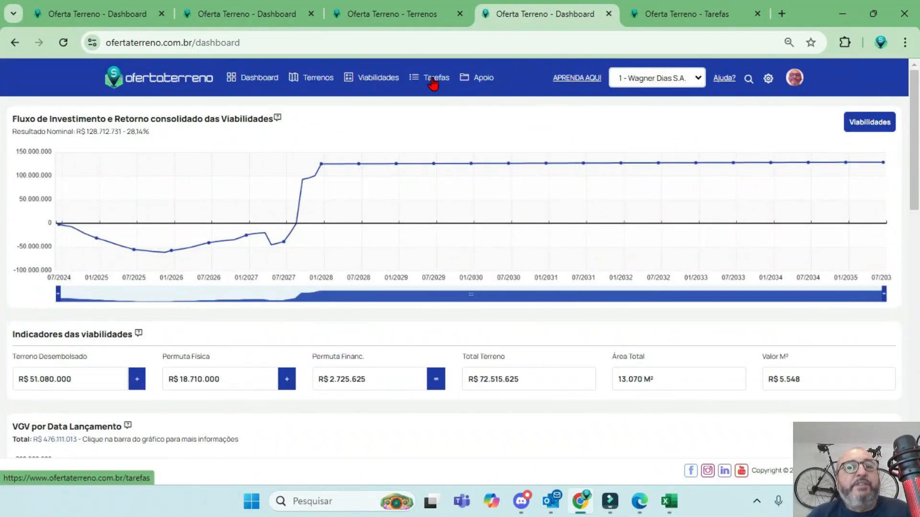